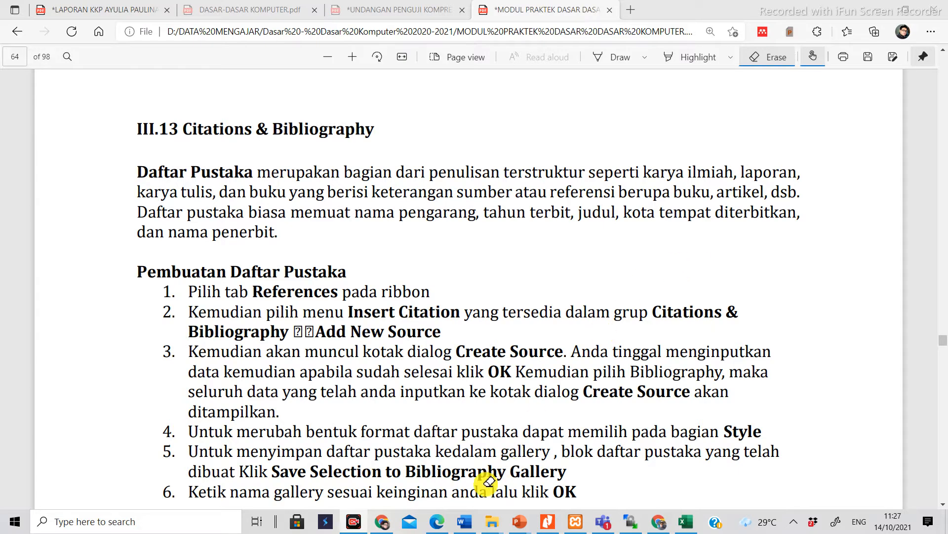
Step: Switch to the LATIHAN REFERENCES.docx document in Word and place the cursor in the blank space under heading 2.1
{"action": "mouse_move", "coordinate": [470, 522]}
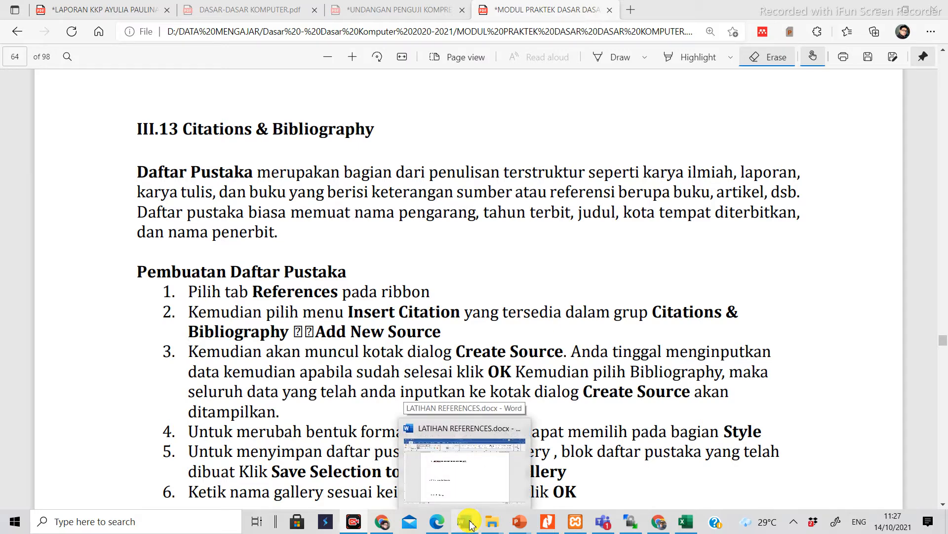
{"action": "left_click", "coordinate": [471, 522]}
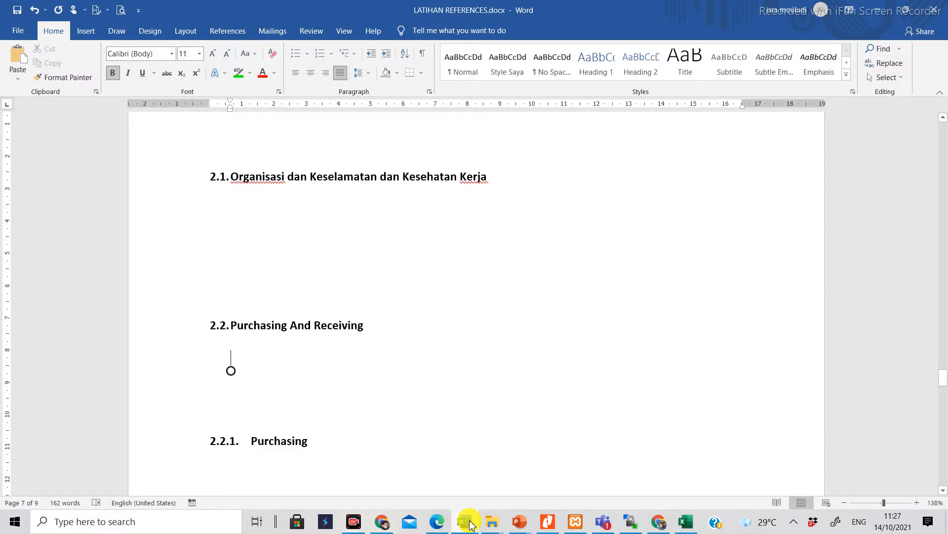
{"action": "left_click", "coordinate": [391, 284]}
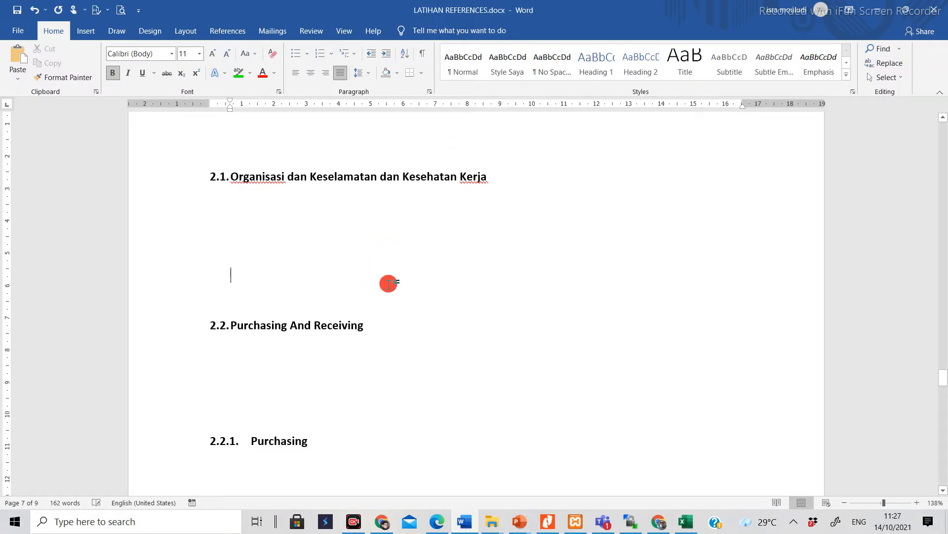
{"action": "scroll", "coordinate": [389, 284], "scroll_direction": "up", "scroll_amount": 3}
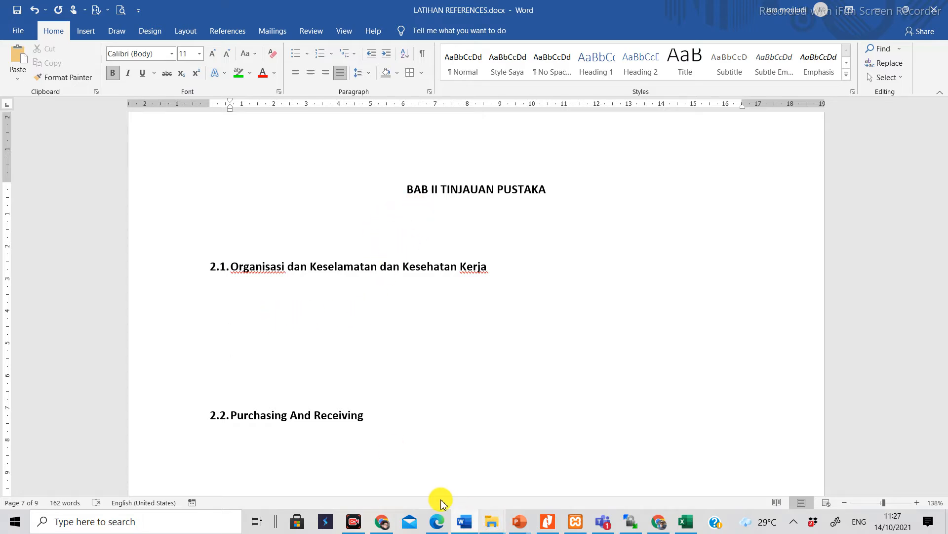
Step: Check the sample DAFTAR PUSTAKA on page 65 of the module PDF in Edge, and return to the Word document
{"action": "left_click", "coordinate": [436, 521]}
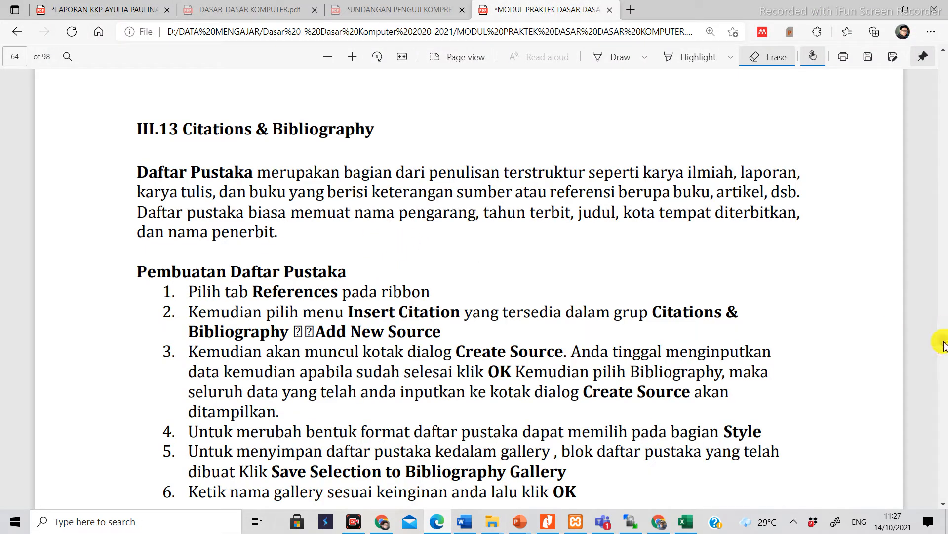
{"action": "scroll", "coordinate": [943, 346], "scroll_direction": "down", "scroll_amount": 5}
{"action": "scroll", "coordinate": [944, 346], "scroll_direction": "down", "scroll_amount": 10}
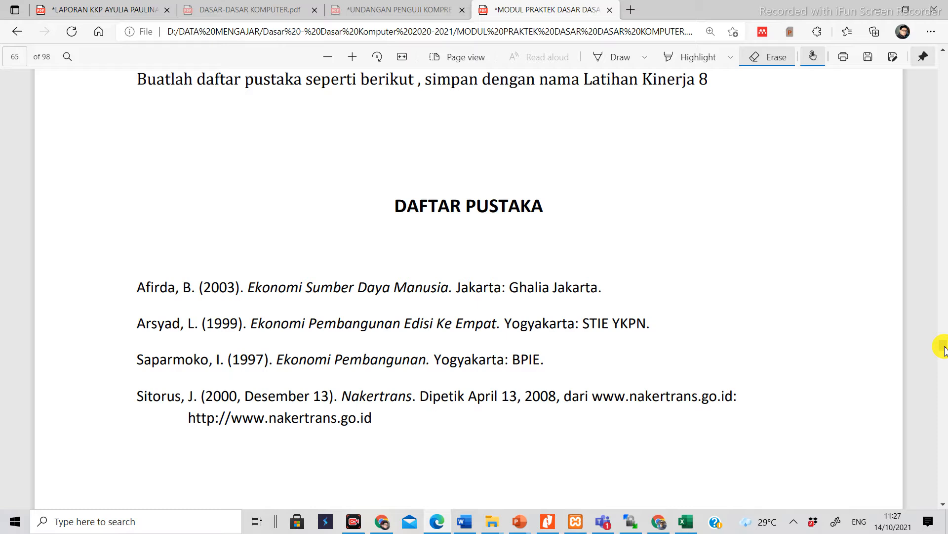
{"action": "left_click", "coordinate": [437, 522]}
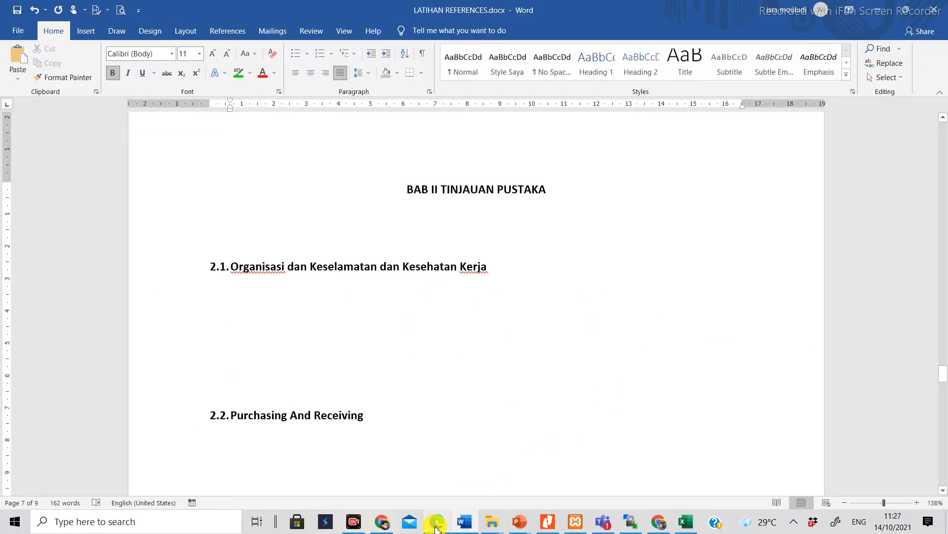
Step: Enter the placeholder sentence "Dfkld fgkflgk fgflk fglk fglfk fglfk" under heading 2.1
{"action": "type", "text": "dfkld"}
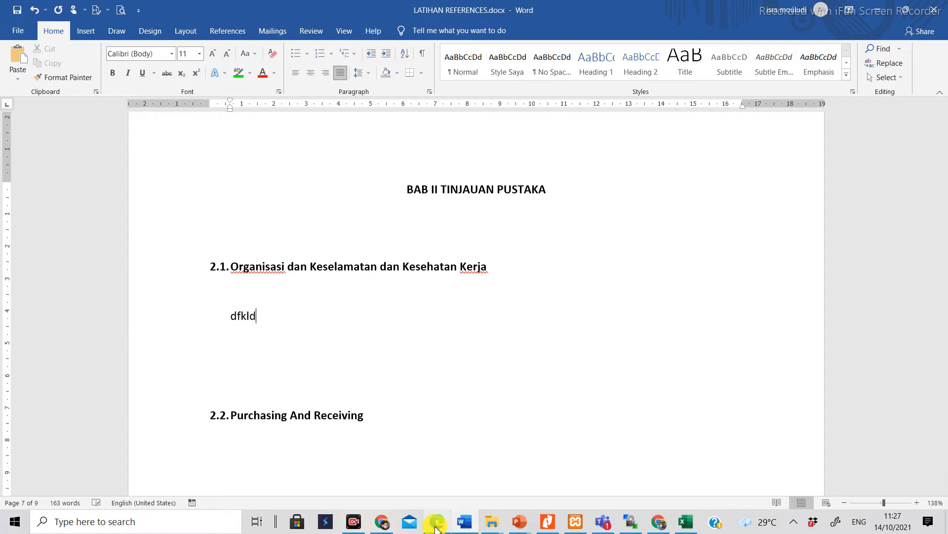
{"action": "type", "text": " fgkflgk fgflk fg"}
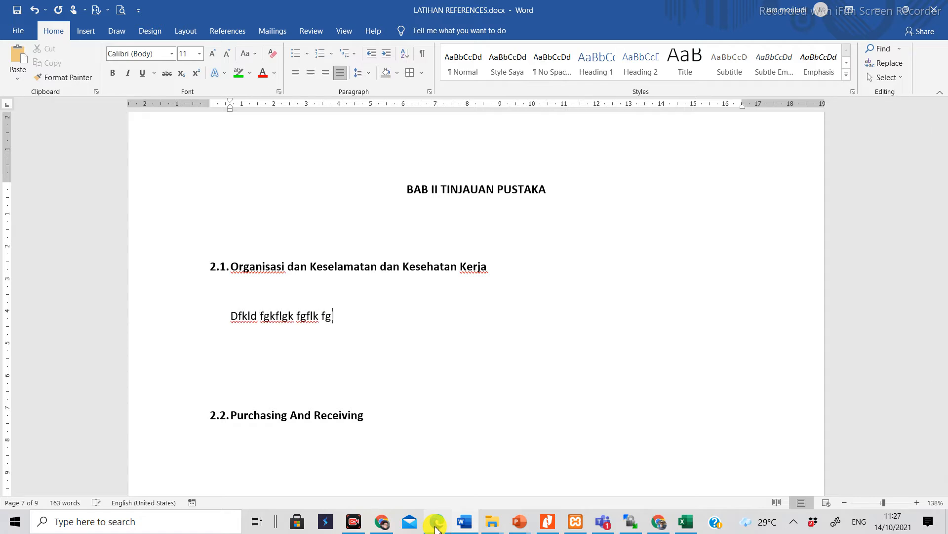
{"action": "type", "text": "lk fglfk fglfk"}
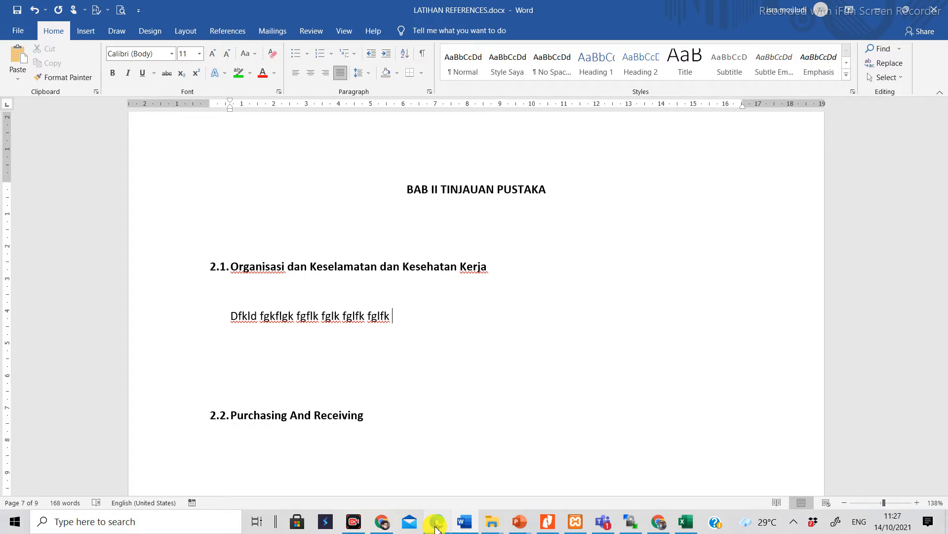
Step: Start a new citation source at the end of the placeholder sentence and set its source type to Book
{"action": "left_click", "coordinate": [436, 528]}
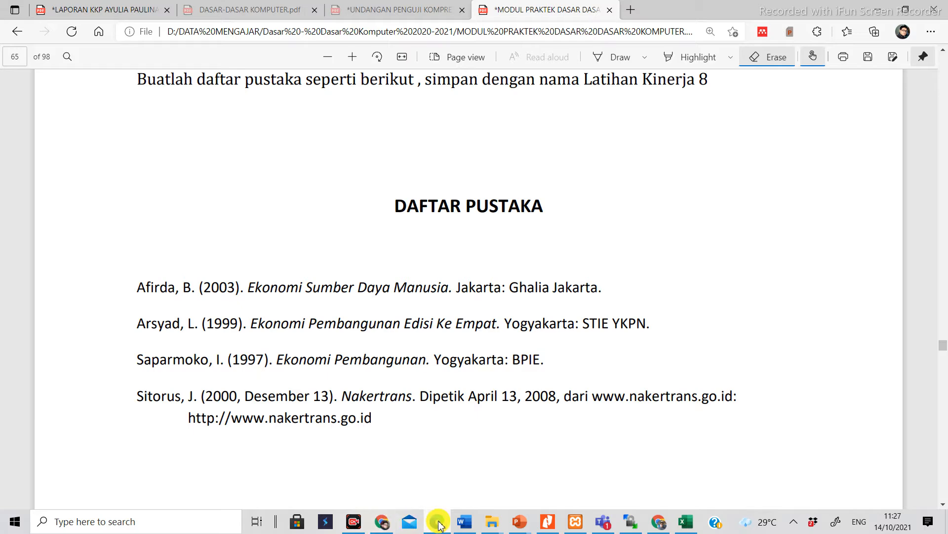
{"action": "left_click", "coordinate": [464, 521]}
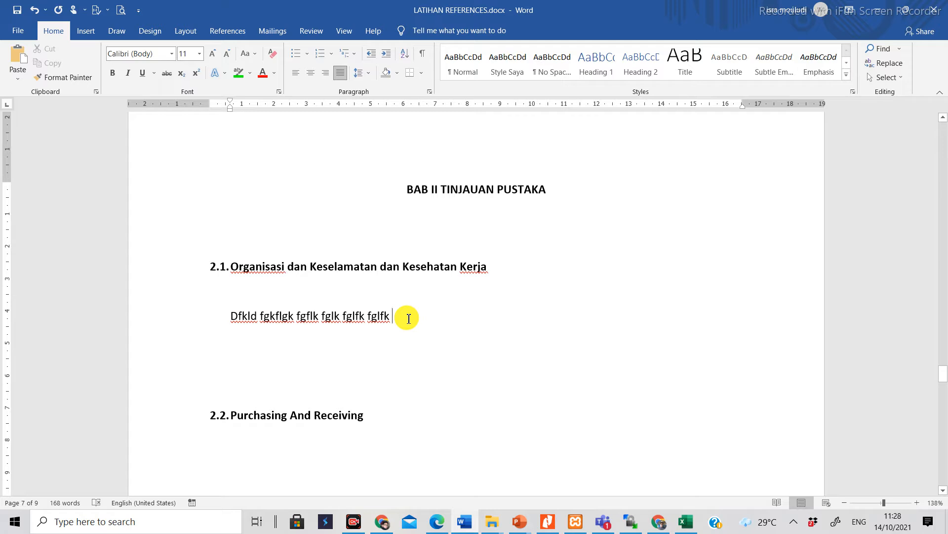
{"action": "left_click", "coordinate": [233, 34]}
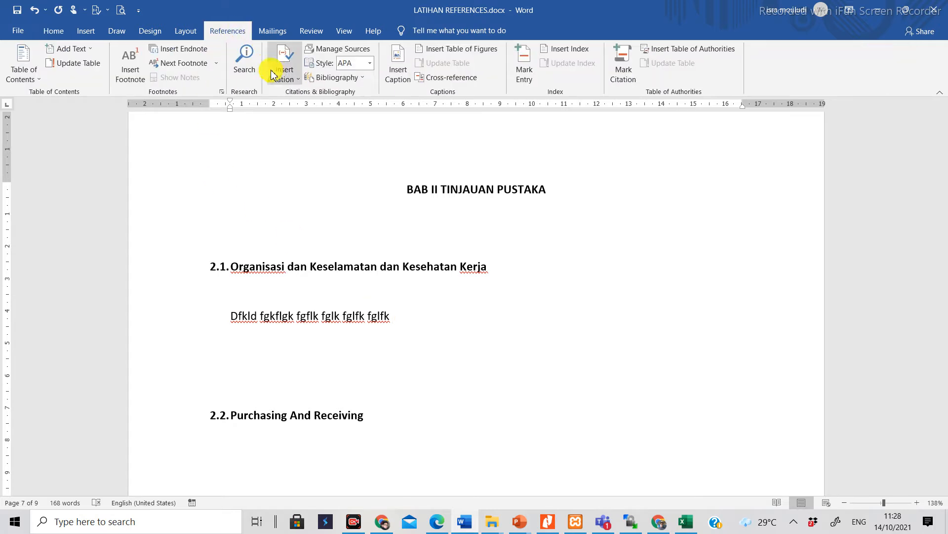
{"action": "left_click", "coordinate": [287, 80]}
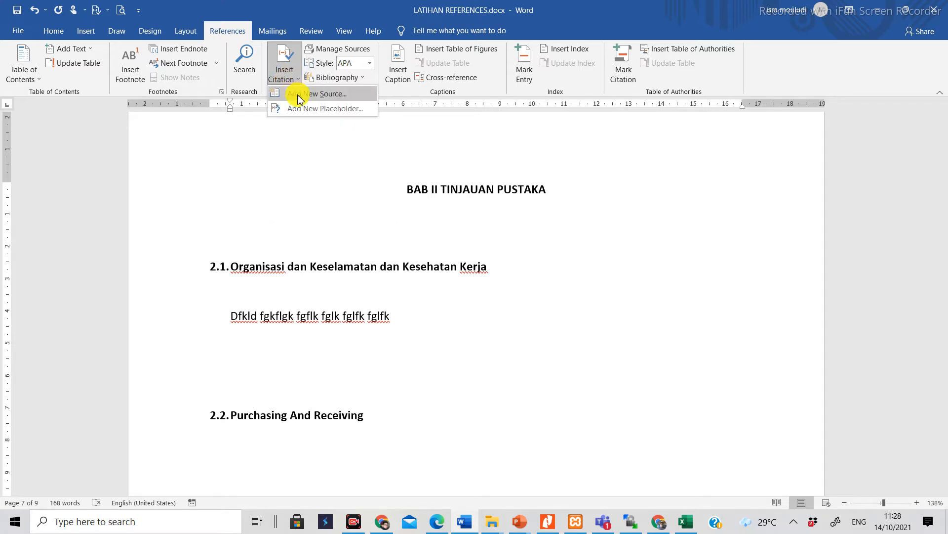
{"action": "left_click", "coordinate": [297, 93]}
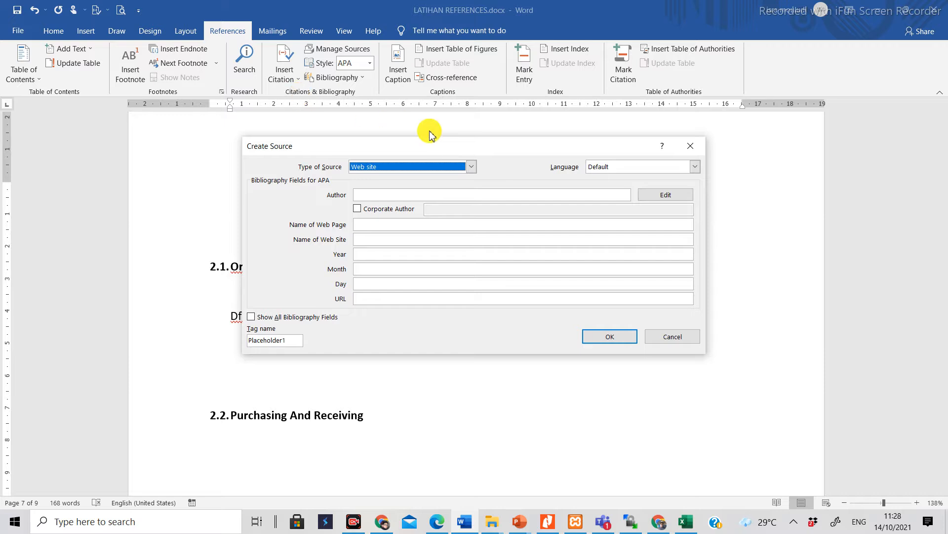
{"action": "left_click", "coordinate": [471, 168]}
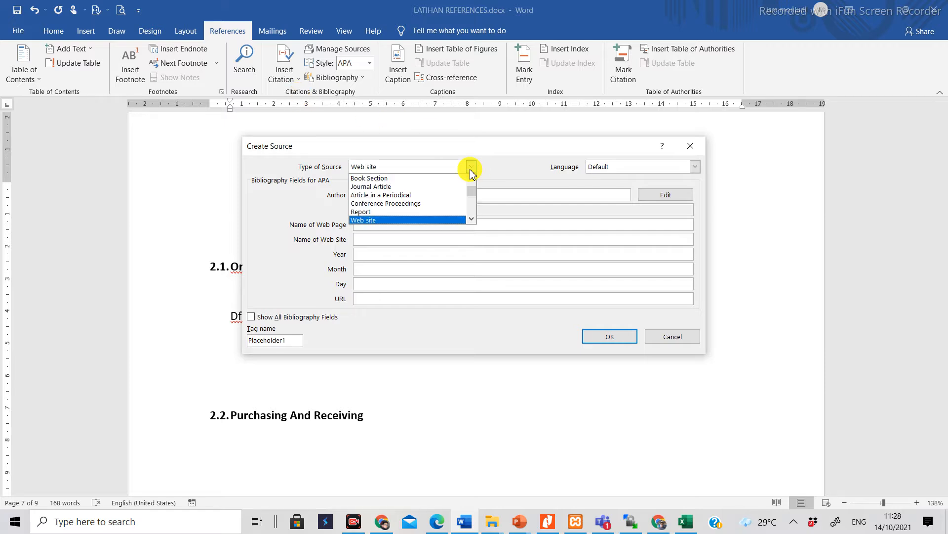
{"action": "left_click", "coordinate": [471, 178]}
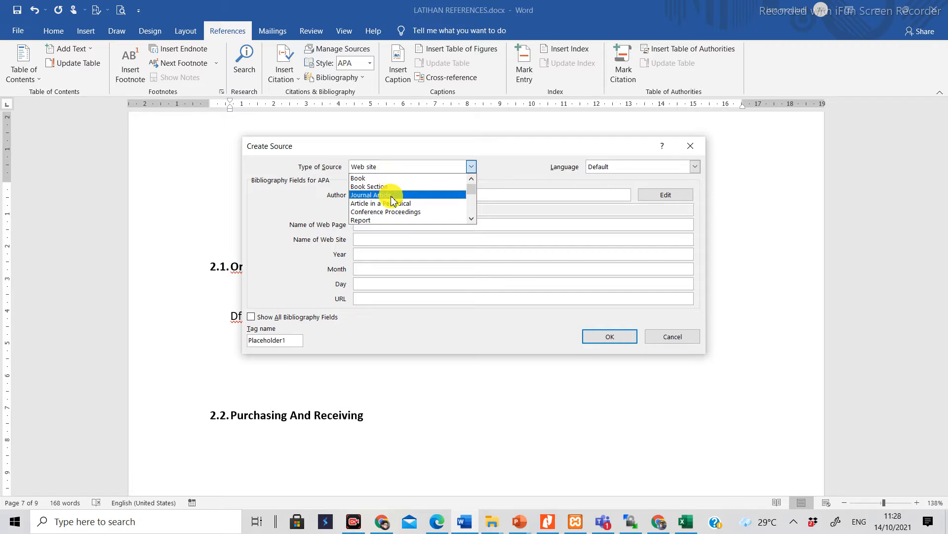
{"action": "left_click", "coordinate": [472, 218]}
{"action": "left_click", "coordinate": [473, 219]}
{"action": "left_click", "coordinate": [473, 218]}
{"action": "left_click", "coordinate": [473, 218]}
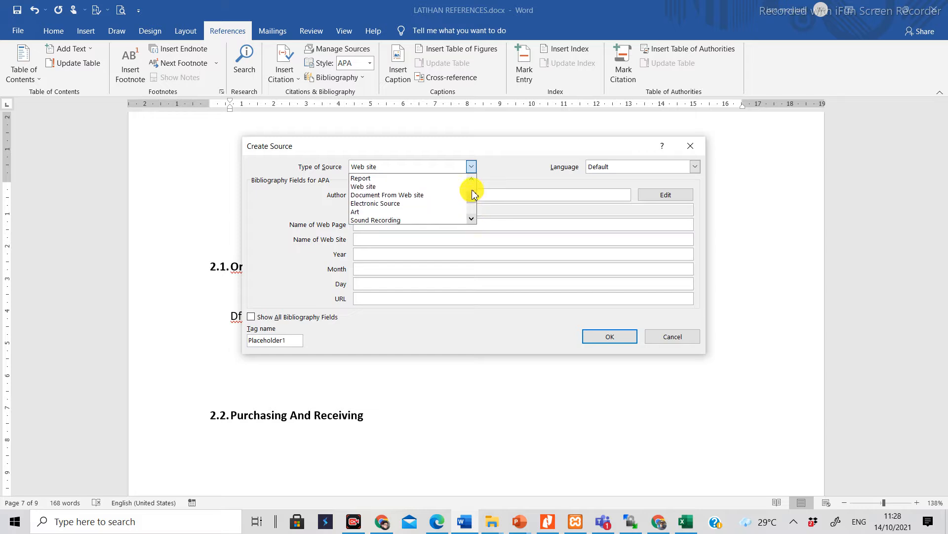
{"action": "left_click", "coordinate": [470, 179]}
{"action": "left_click", "coordinate": [470, 178]}
{"action": "left_click", "coordinate": [469, 179]}
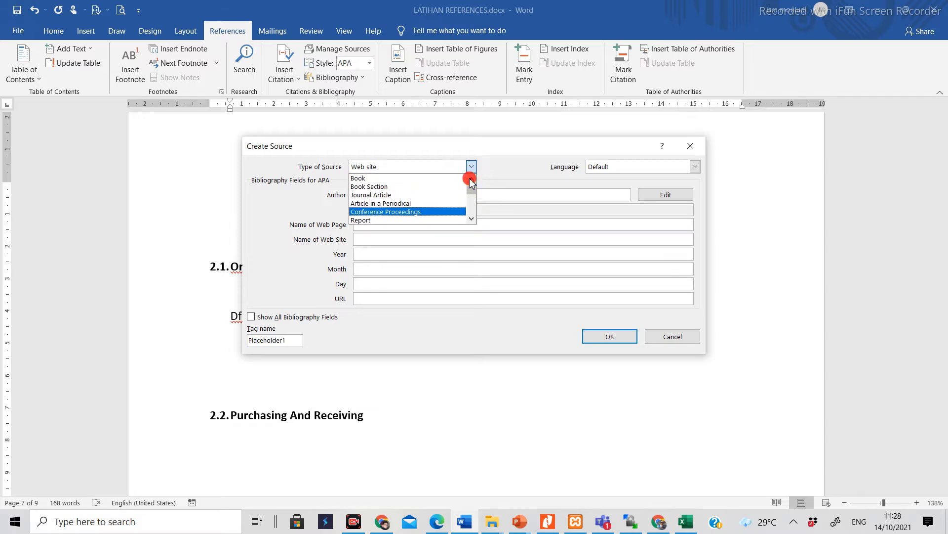
{"action": "left_click", "coordinate": [403, 179]}
Step: Fill in the source's author with the name from the first entry of the PDF's sample bibliography
{"action": "left_click", "coordinate": [385, 196]}
{"action": "left_click", "coordinate": [436, 521]}
{"action": "left_click", "coordinate": [437, 521]}
{"action": "type", "text": "Afi"}
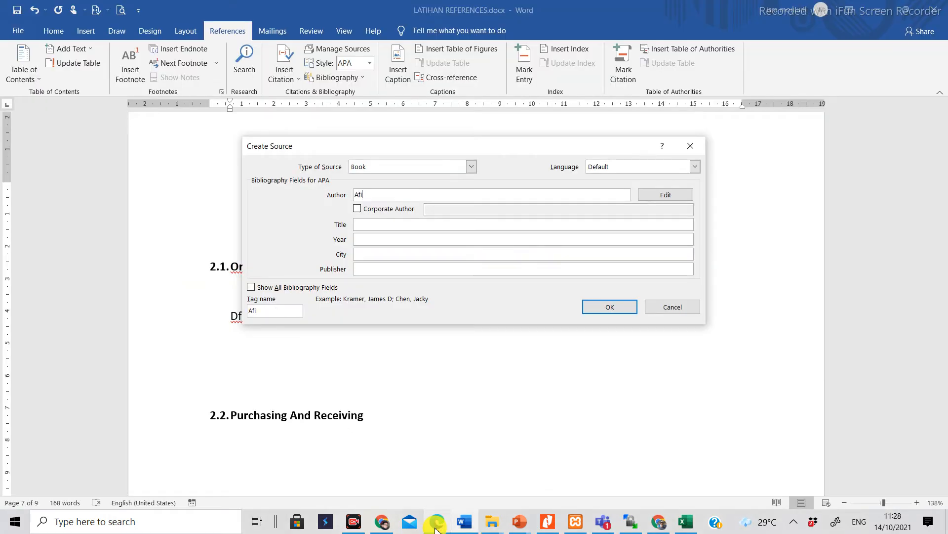
{"action": "type", "text": "rrian"}
{"action": "key", "text": "BackSpace"}
{"action": "key", "text": "BackSpace"}
{"action": "key", "text": "BackSpace"}
{"action": "type", "text": "da, B"}
Step: Set the source's title to "Ekonomi Sumber Daya Manusia", taken from the first entry in the PDF
{"action": "left_click", "coordinate": [361, 225]}
{"action": "left_click", "coordinate": [437, 521]}
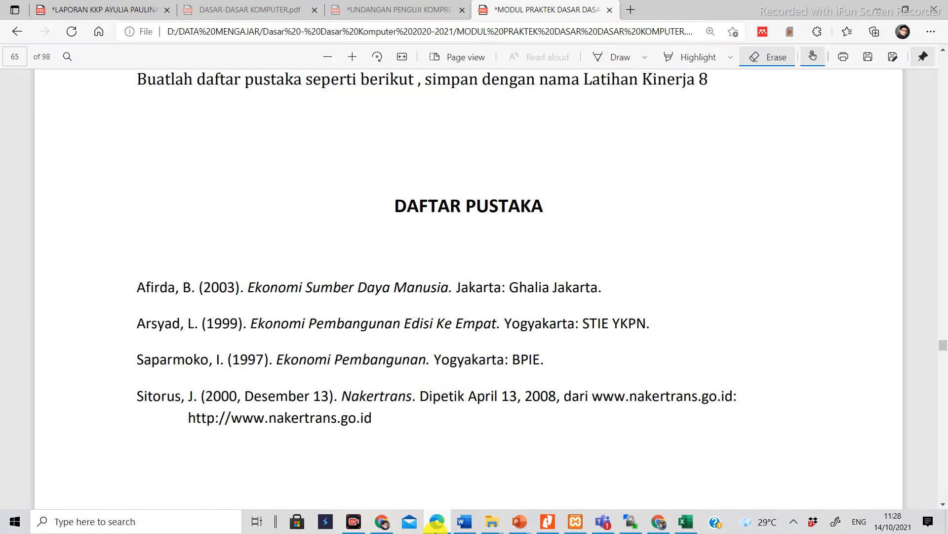
{"action": "left_click", "coordinate": [436, 524]}
{"action": "type", "text": "Ekonomi Sumber Da"}
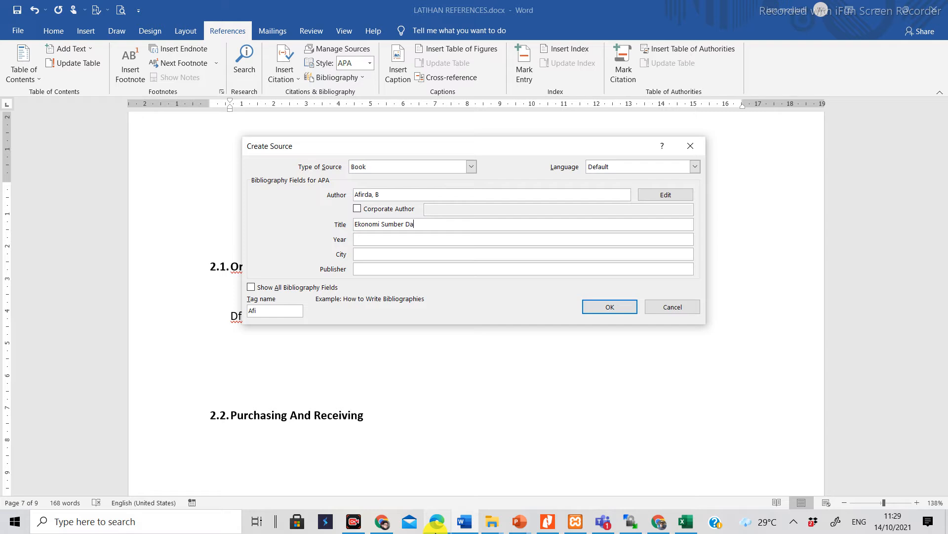
{"action": "type", "text": "ya Manusia"}
Step: Enter year 2003, city Jakarta and publisher Ghalia Jakarta for the book, and insert its citation
{"action": "left_click", "coordinate": [387, 239]}
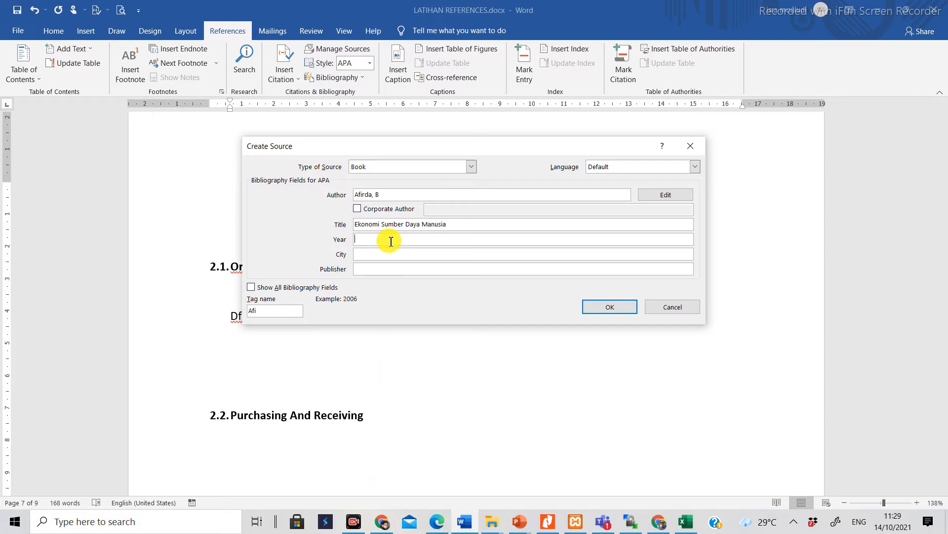
{"action": "type", "text": "2004"}
{"action": "key", "text": "BackSpace"}
{"action": "type", "text": "3"}
{"action": "left_click", "coordinate": [392, 254]}
{"action": "type", "text": "Jakarta"}
{"action": "left_click", "coordinate": [394, 269]}
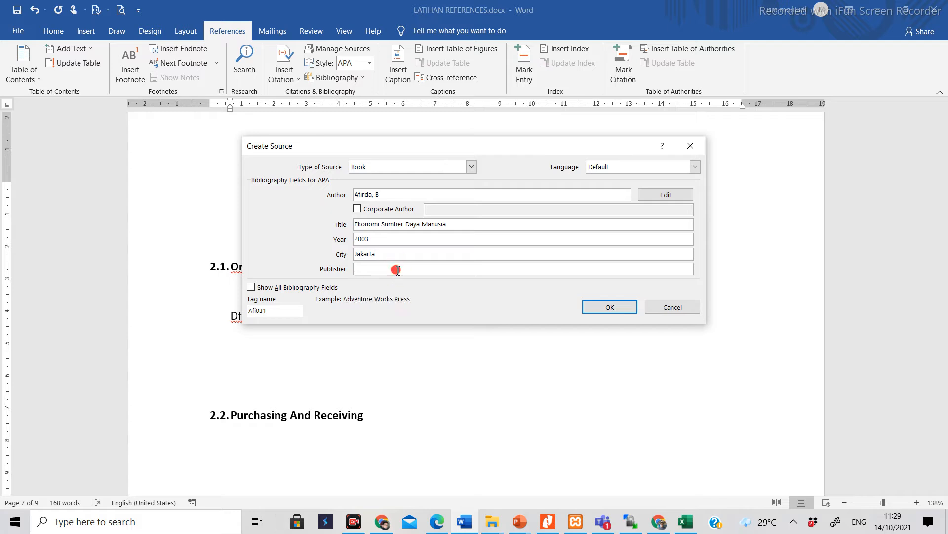
{"action": "type", "text": "Ghalia Jakarta"}
{"action": "left_click", "coordinate": [604, 307]}
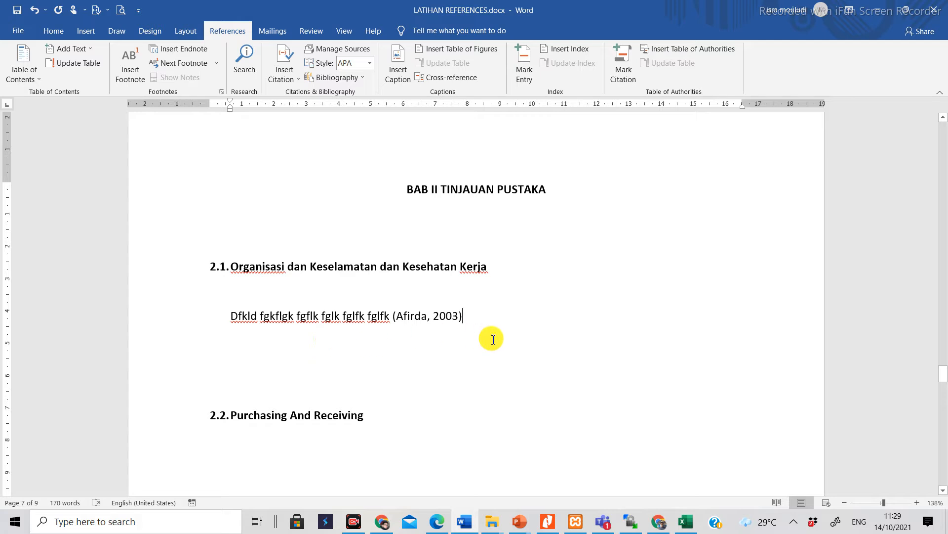
Step: Add a new paragraph below the citation with the placeholder text "Ffkgflkgl flgkflk fglk flgkl"
{"action": "key", "text": "Return"}
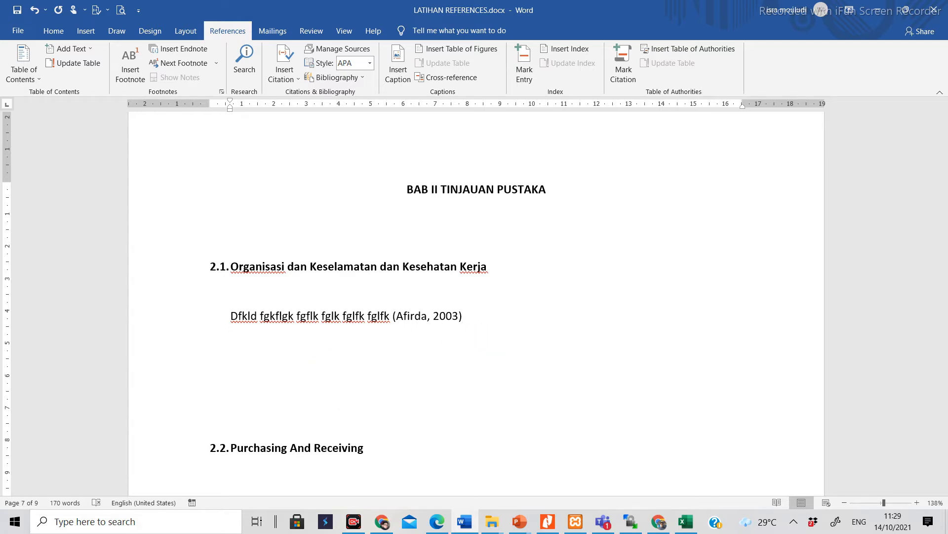
{"action": "type", "text": "Ffkgflkgl flgkflk fglk flgkl"}
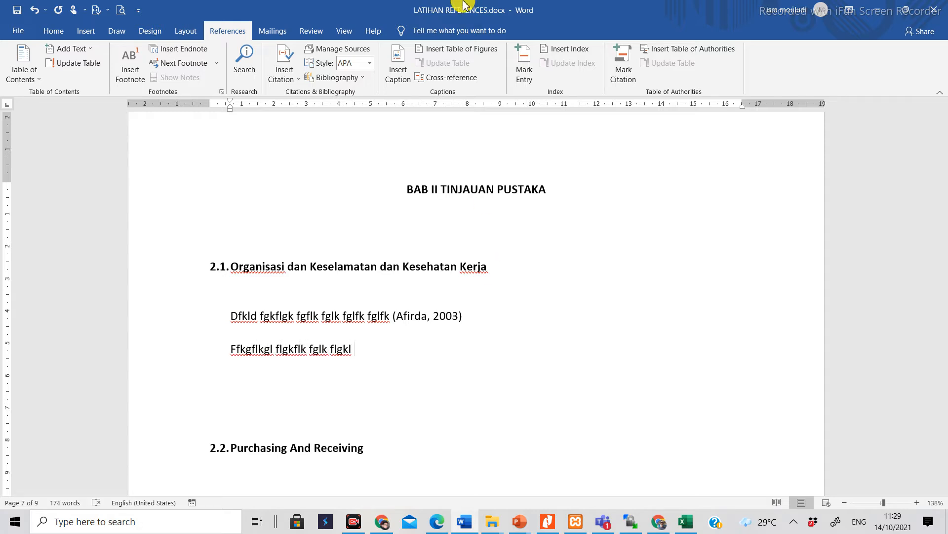
Step: Create a new book source for a citation after the second placeholder paragraph, with the author from the PDF bibliography's second entry
{"action": "left_click", "coordinate": [295, 76]}
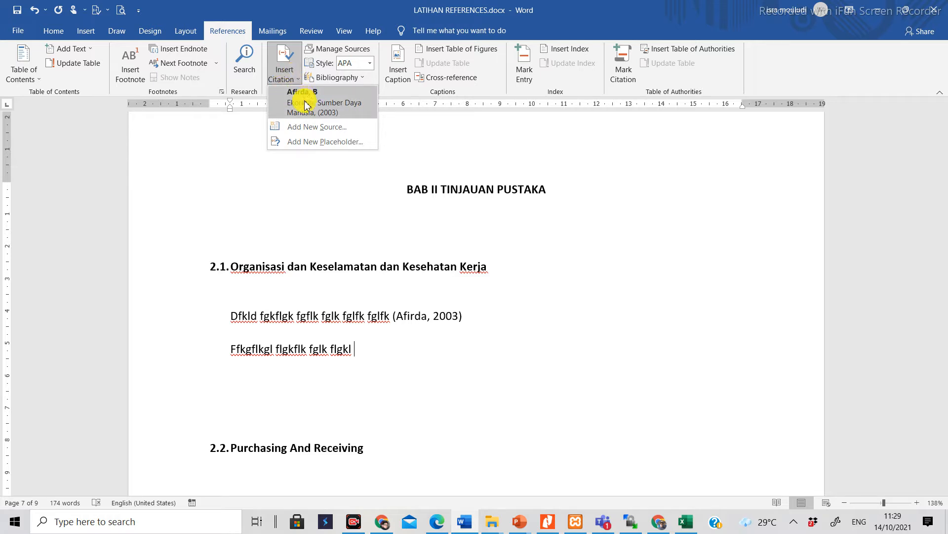
{"action": "left_click", "coordinate": [302, 128]}
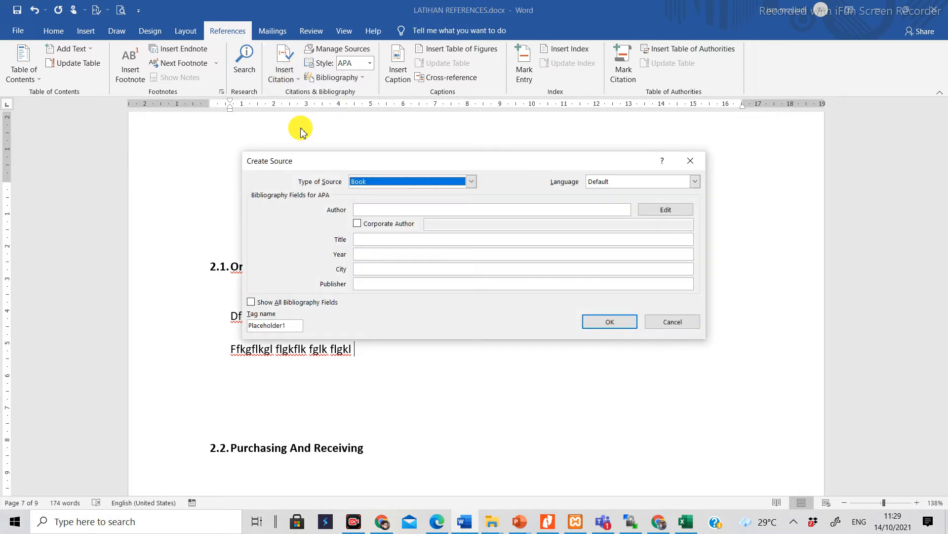
{"action": "left_click", "coordinate": [548, 207]}
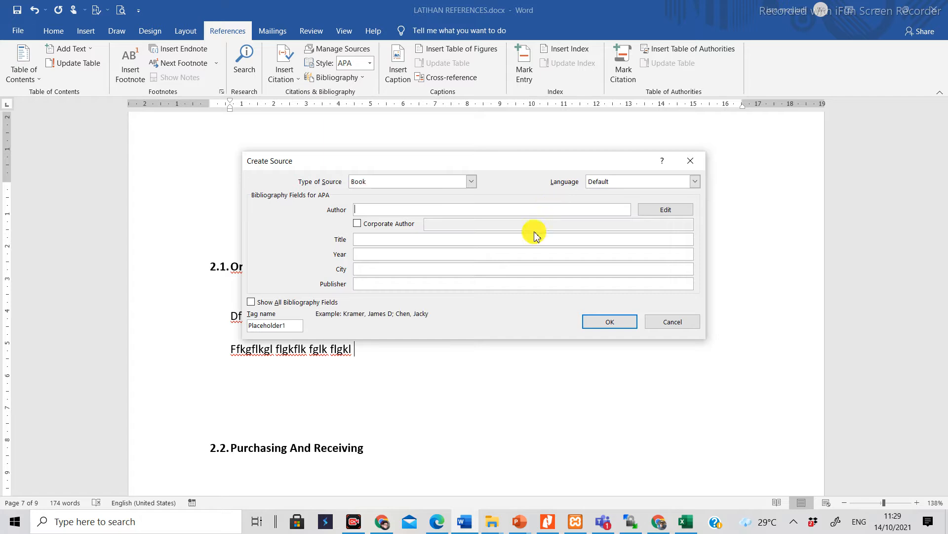
{"action": "left_click", "coordinate": [441, 518]}
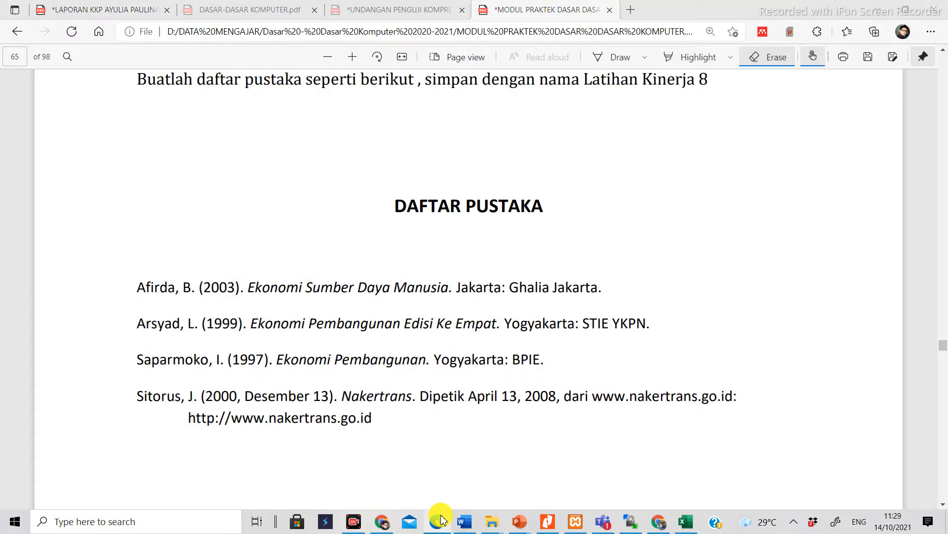
{"action": "left_click", "coordinate": [441, 518]}
{"action": "type", "text": "Ars"}
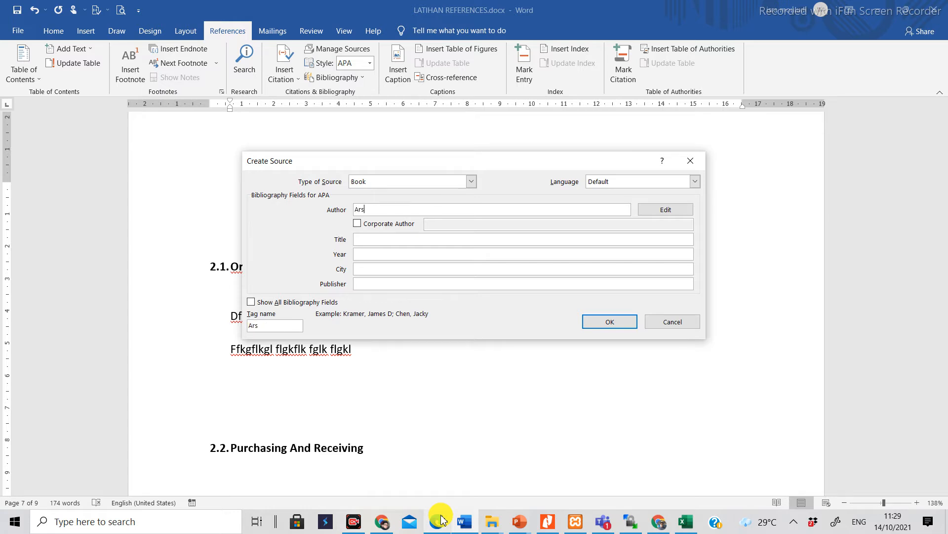
{"action": "type", "text": "yad, L"}
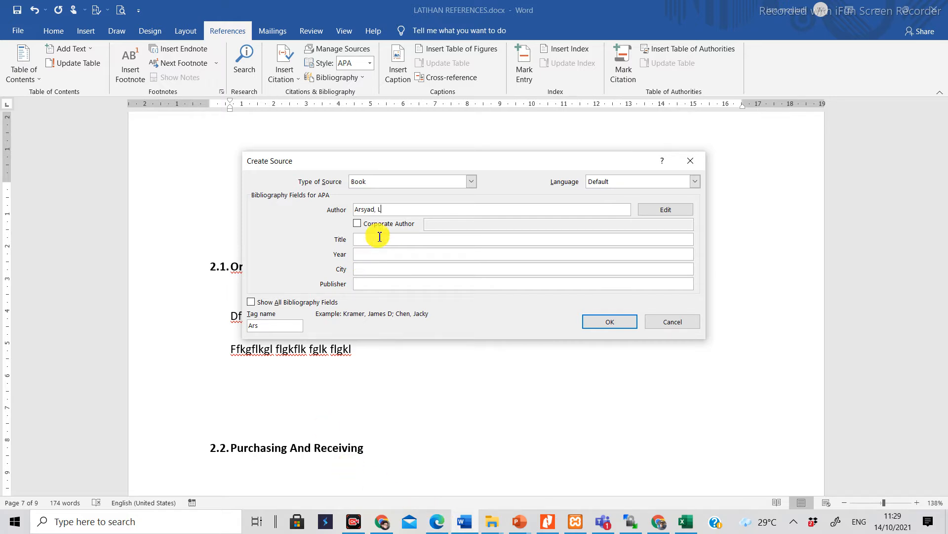
Step: Set the source's title to "Ekonomi Pembangunan Edisi ke Empat", taken from the second entry in the PDF
{"action": "left_click", "coordinate": [435, 523]}
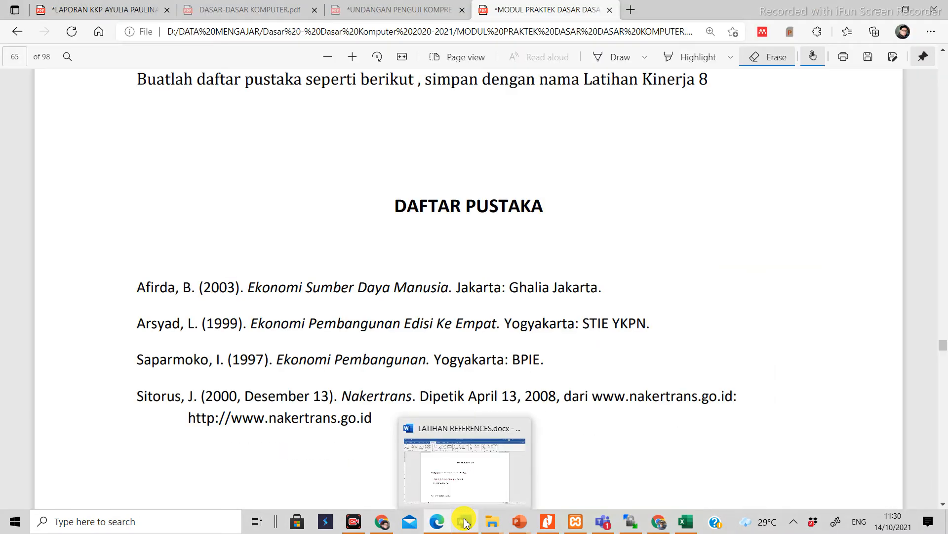
{"action": "left_click", "coordinate": [442, 525]}
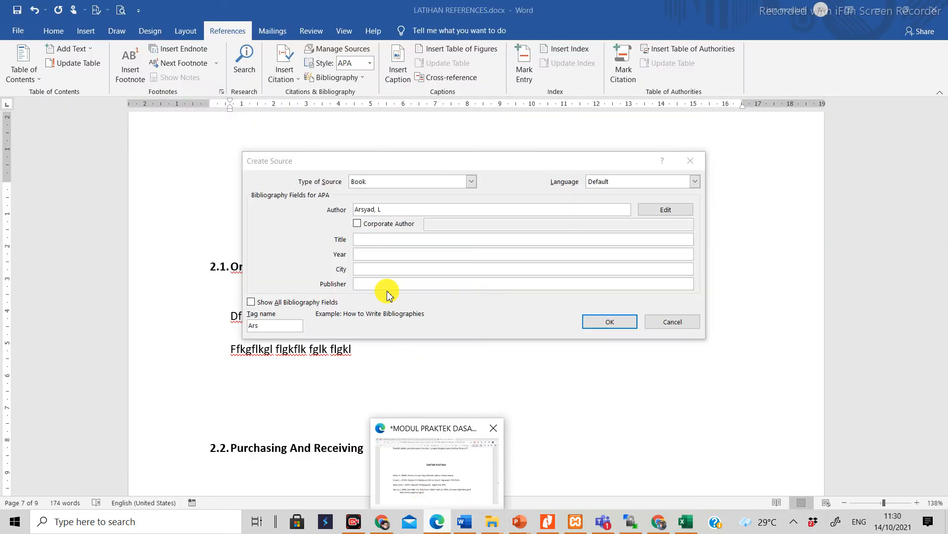
{"action": "left_click", "coordinate": [393, 240]}
{"action": "type", "text": "Eko"}
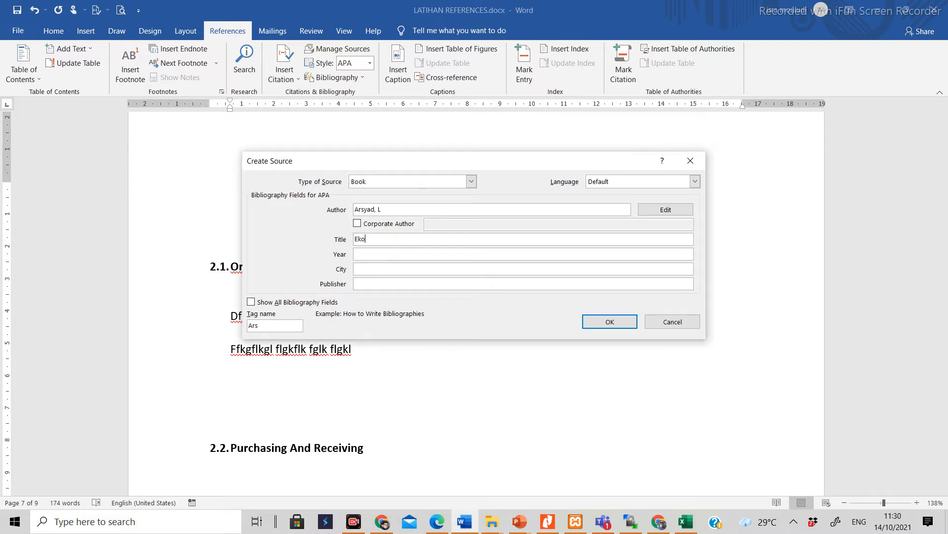
{"action": "type", "text": "noli Pembangunan Edisi"}
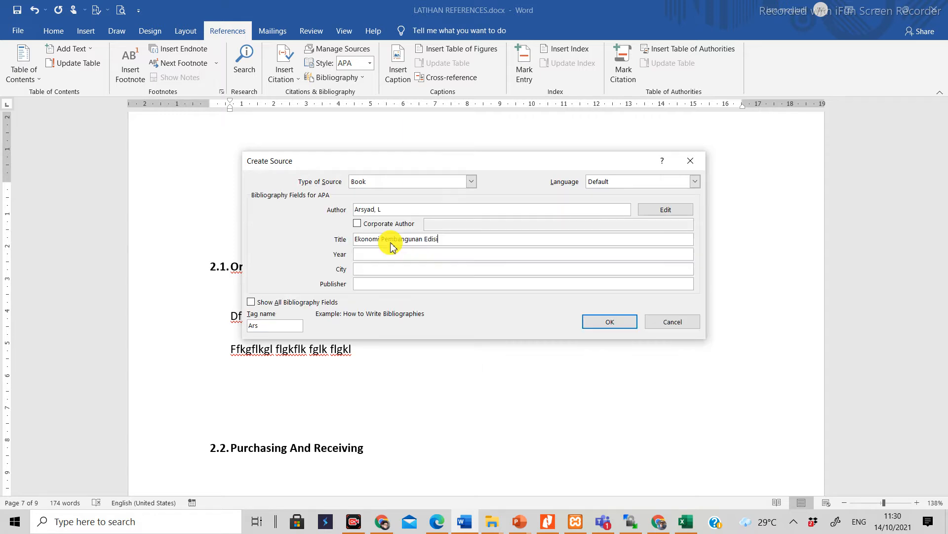
{"action": "type", "text": " ke Emp"}
Step: Set the source's year to 1999 and its city to Yogyakarta
{"action": "left_click", "coordinate": [393, 256]}
{"action": "type", "text": "19"}
{"action": "left_click", "coordinate": [397, 270]}
{"action": "type", "text": "Yogysaka"}
{"action": "key", "text": "BackSpace"}
{"action": "key", "text": "BackSpace"}
{"action": "key", "text": "BackSpace"}
{"action": "type", "text": "akarta"}
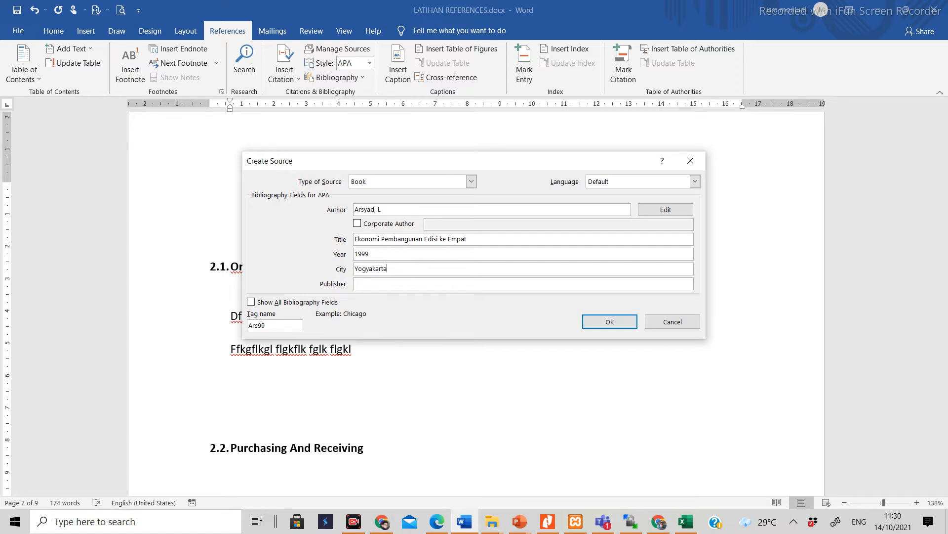
Step: Enter STIE YKPN as the publisher, checking it against the PDF, and insert the citation
{"action": "left_click", "coordinate": [393, 284]}
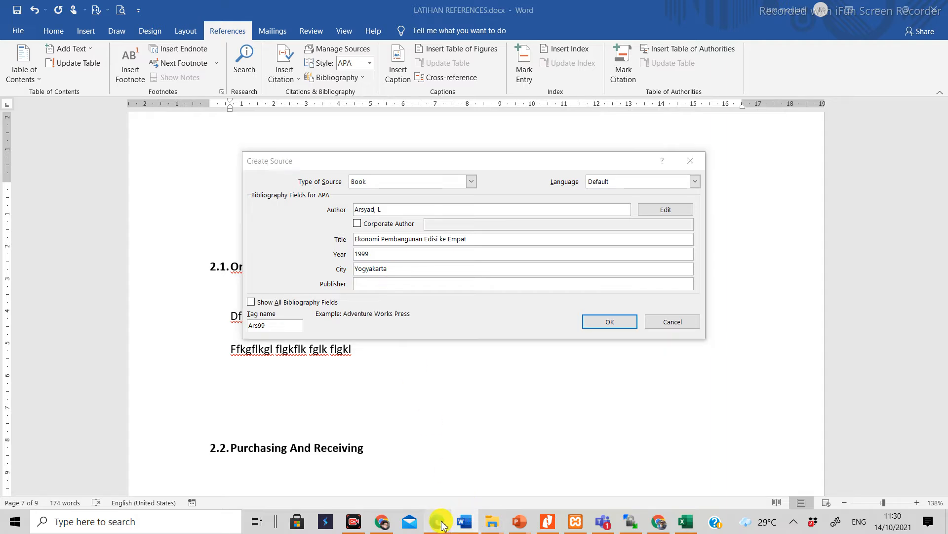
{"action": "left_click", "coordinate": [438, 521]}
{"action": "left_click", "coordinate": [440, 522]}
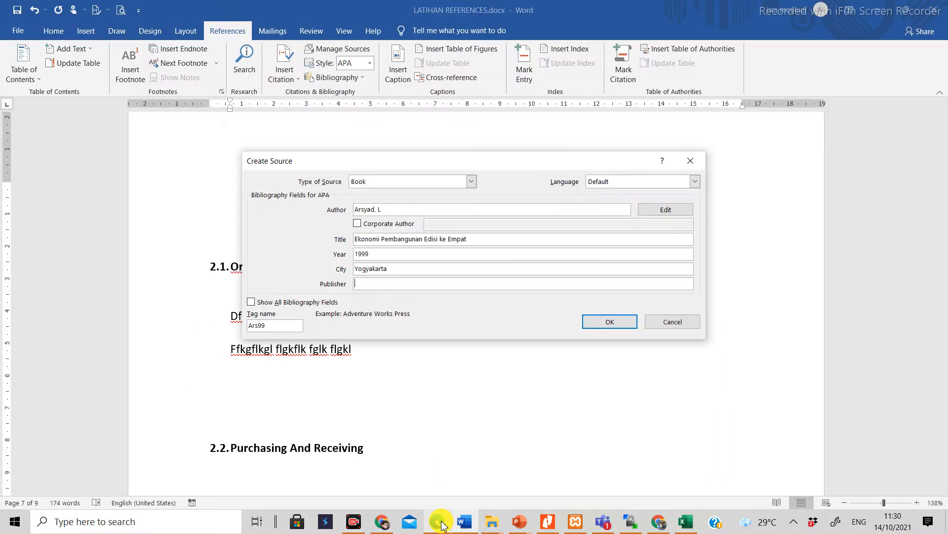
{"action": "type", "text": "STIE YKPN"}
{"action": "left_click", "coordinate": [595, 327]}
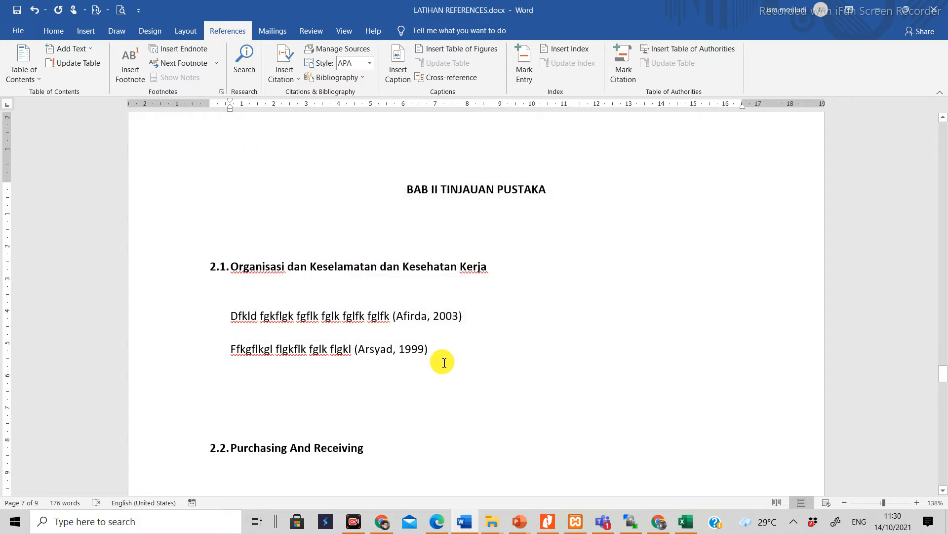
Step: Add a third paragraph below the citations with the placeholder text "Fjgfklgk flgkflkg flgklfkglfk flgklfkglfkg lfgkl"
{"action": "key", "text": "Return"}
{"action": "key", "text": "Delete"}
{"action": "key", "text": "Delete"}
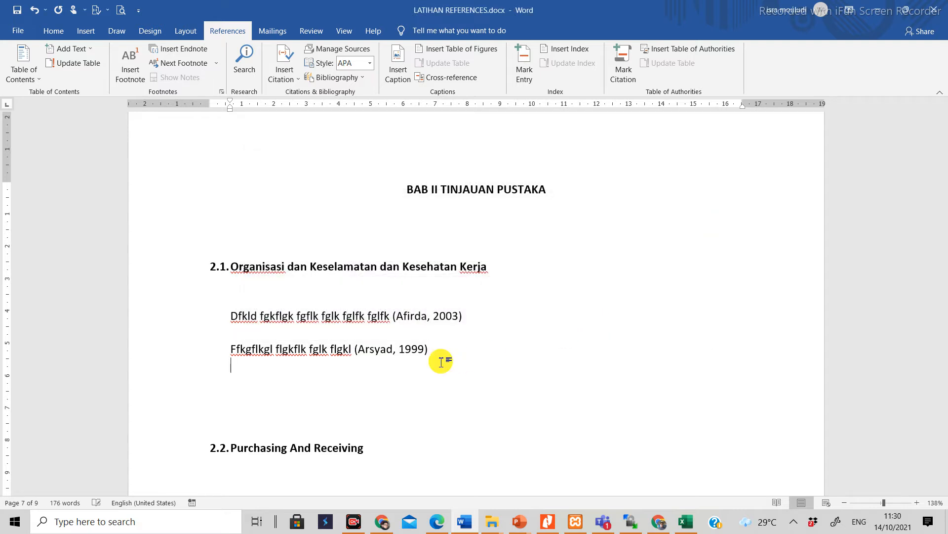
{"action": "scroll", "coordinate": [437, 356], "scroll_direction": "down", "scroll_amount": 3}
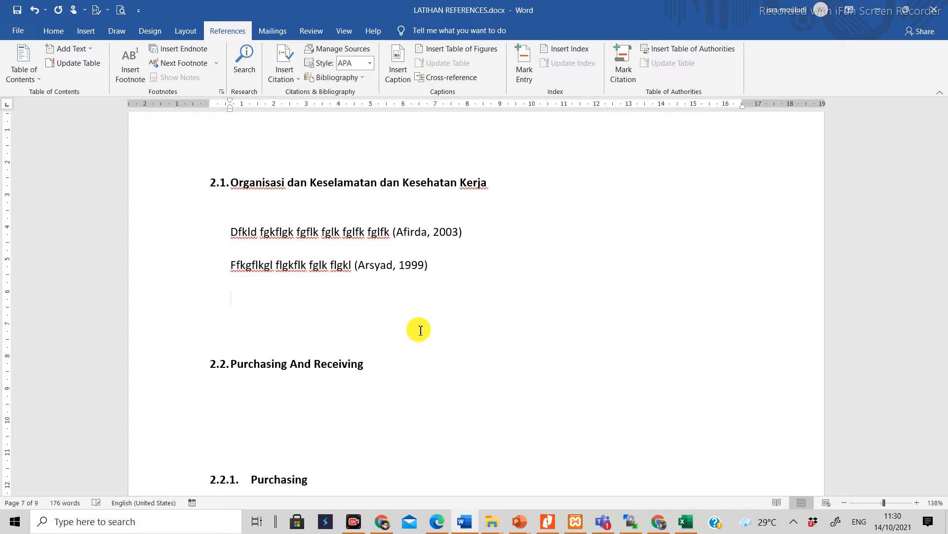
{"action": "type", "text": "fjgfklgk flgkflkg flgklfkglfk"}
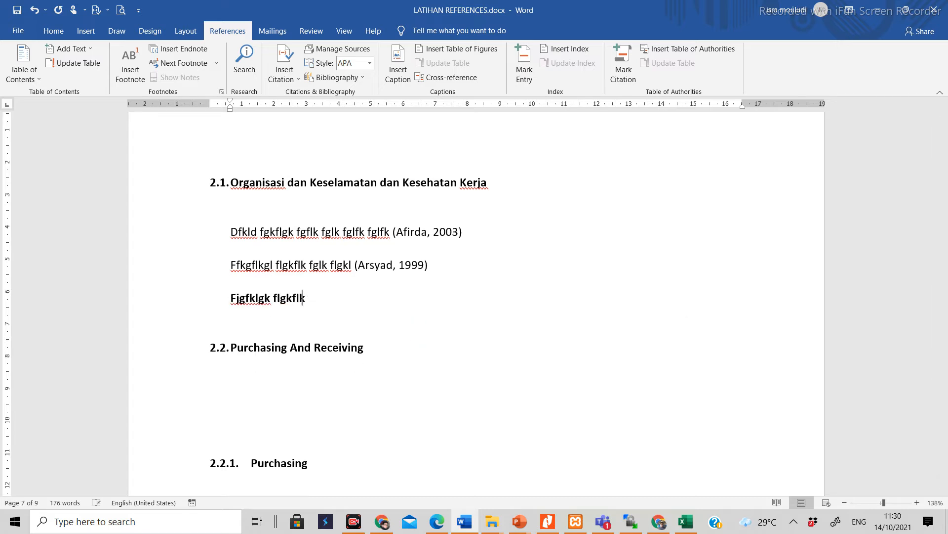
{"action": "type", "text": " flgklfkglfkg lfgkl"}
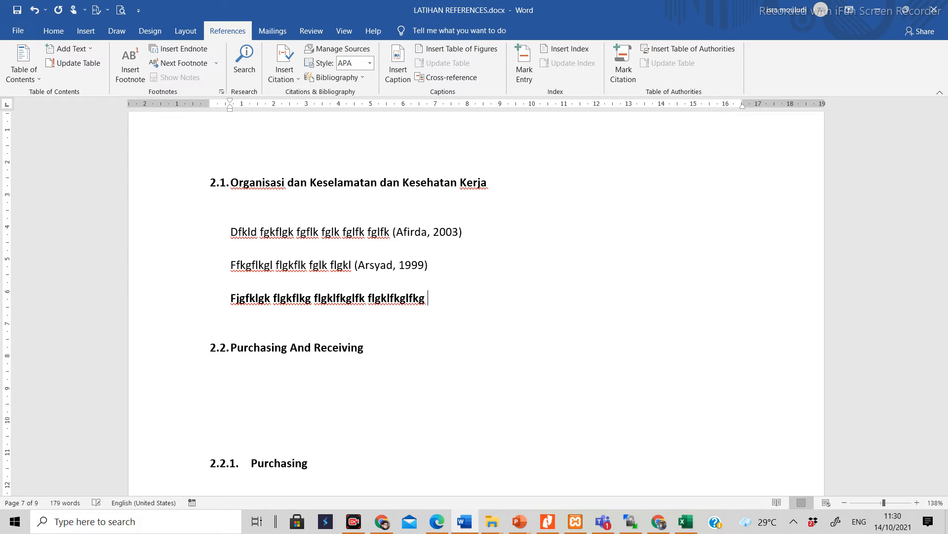
Step: Remove the bold formatting from the third placeholder paragraph under heading 2.1
{"action": "key", "text": "ctrl+shift+Left"}
{"action": "key", "text": "ctrl+shift+Left"}
{"action": "key", "text": "ctrl+shift+Left"}
{"action": "key", "text": "ctrl+shift+Left"}
{"action": "key", "text": "ctrl+shift+Left"}
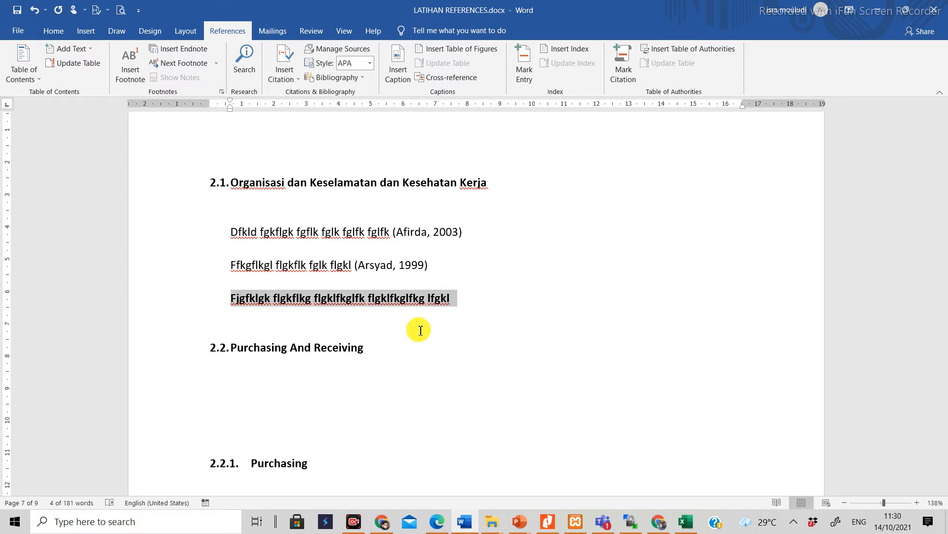
{"action": "key", "text": "ctrl+b"}
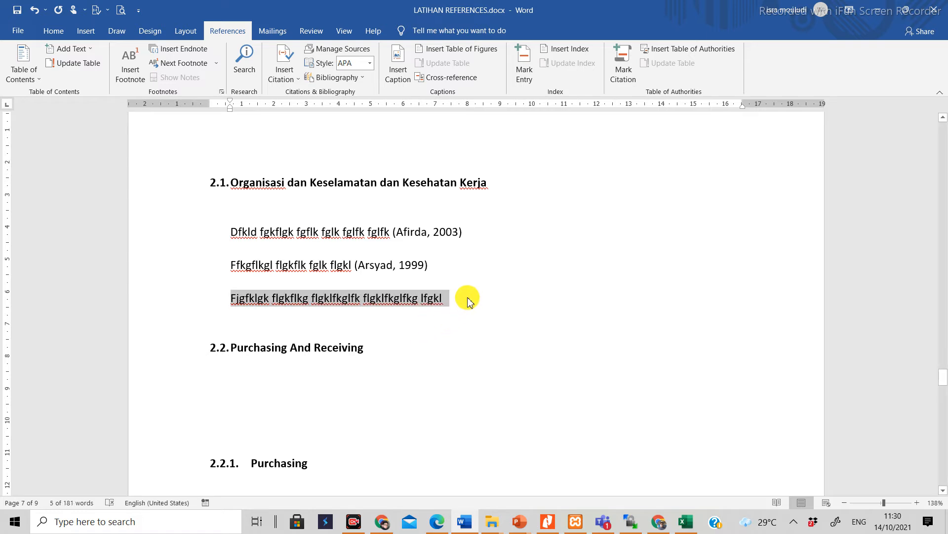
{"action": "key", "text": "Right"}
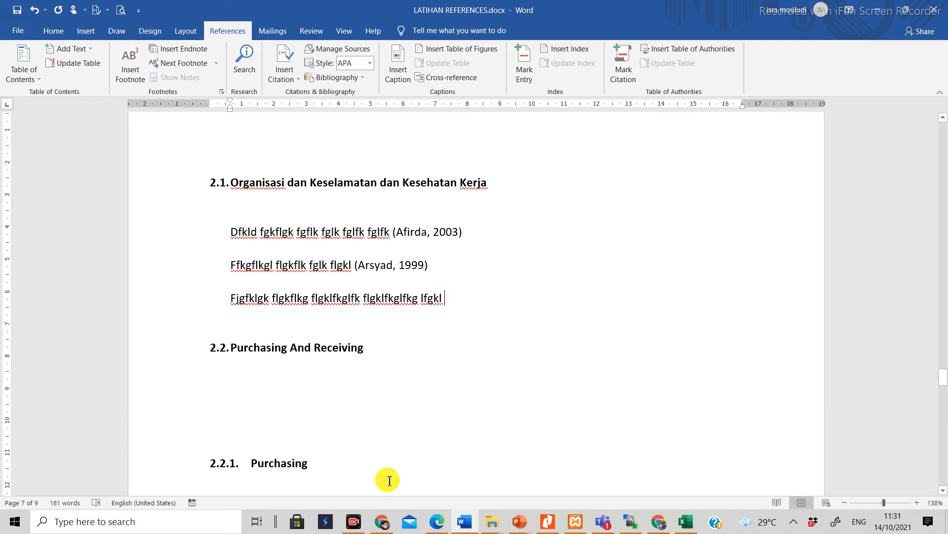
Step: Create a new book source for the third paragraph's citation, with the author from the PDF bibliography's third entry
{"action": "left_click", "coordinate": [286, 73]}
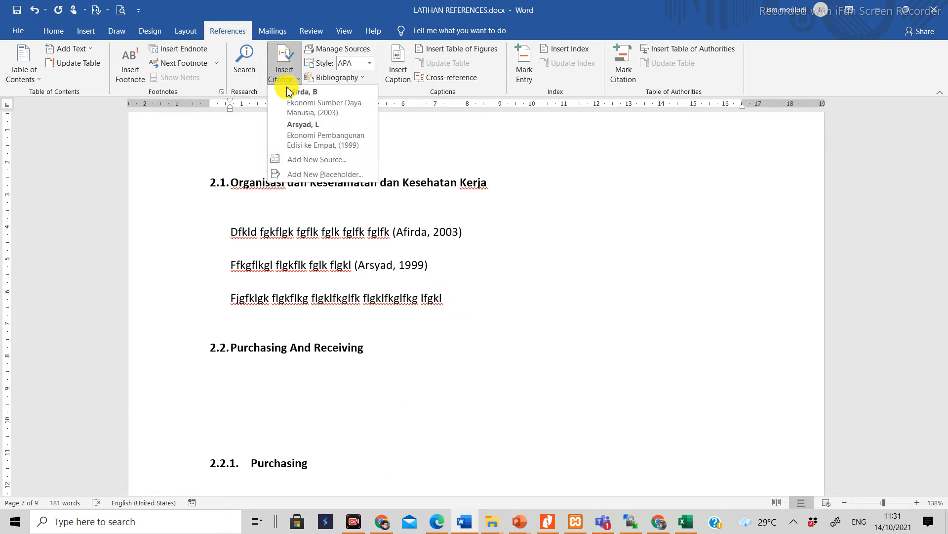
{"action": "left_click", "coordinate": [299, 160]}
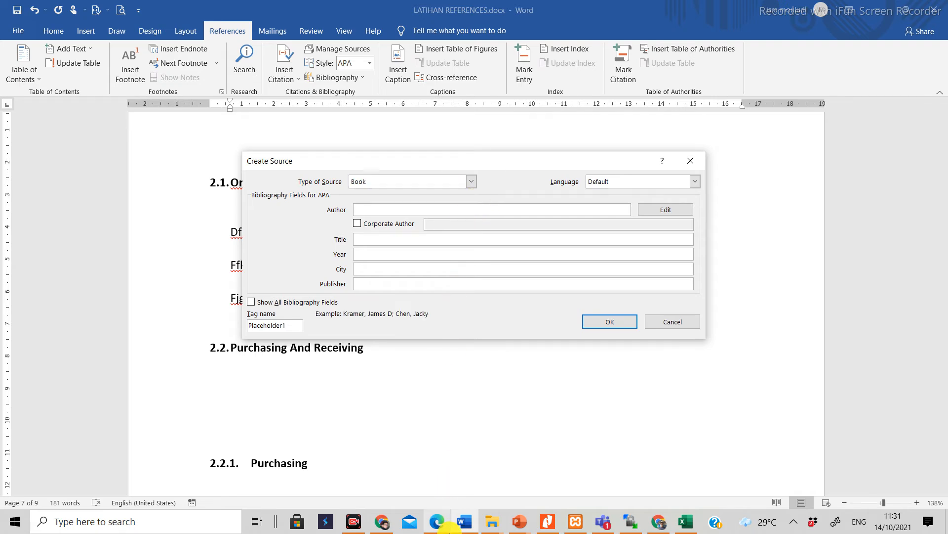
{"action": "left_click", "coordinate": [438, 523]}
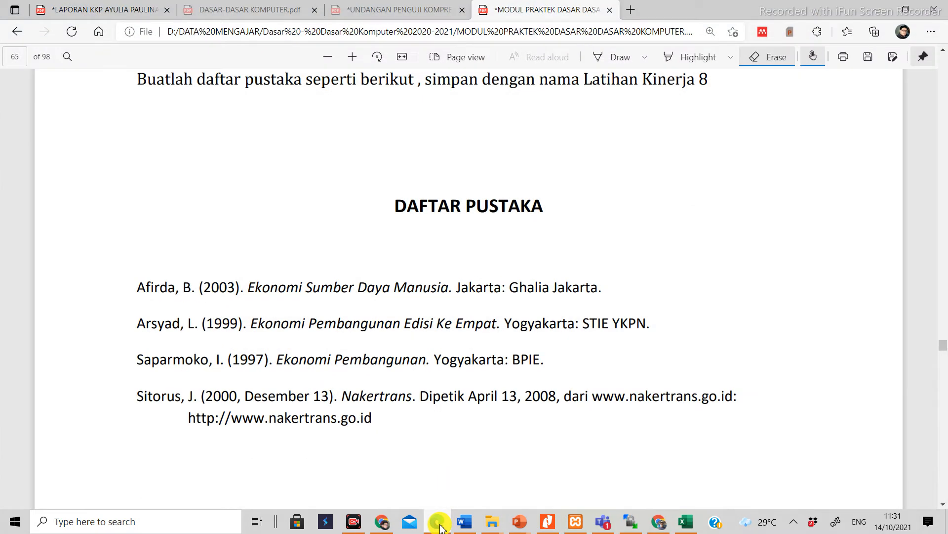
{"action": "left_click", "coordinate": [439, 523]}
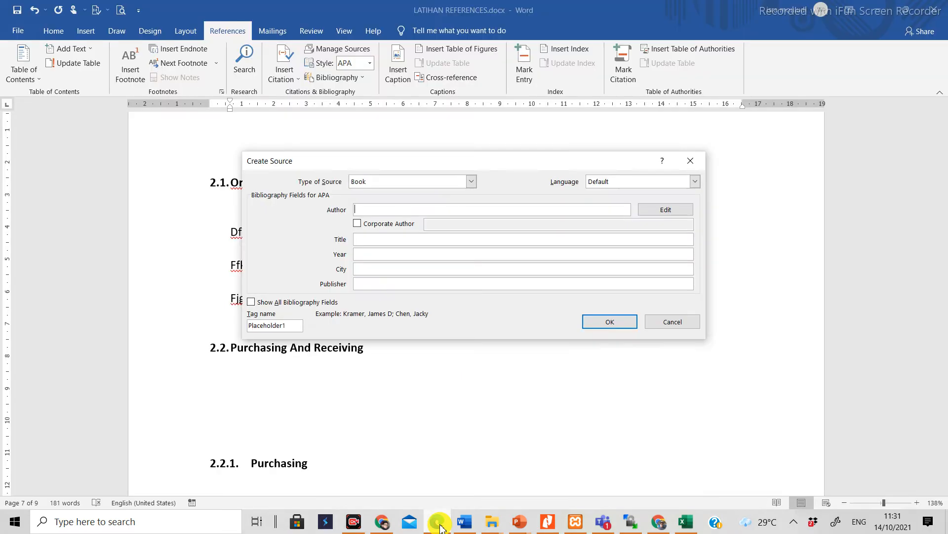
{"action": "type", "text": "Sa"}
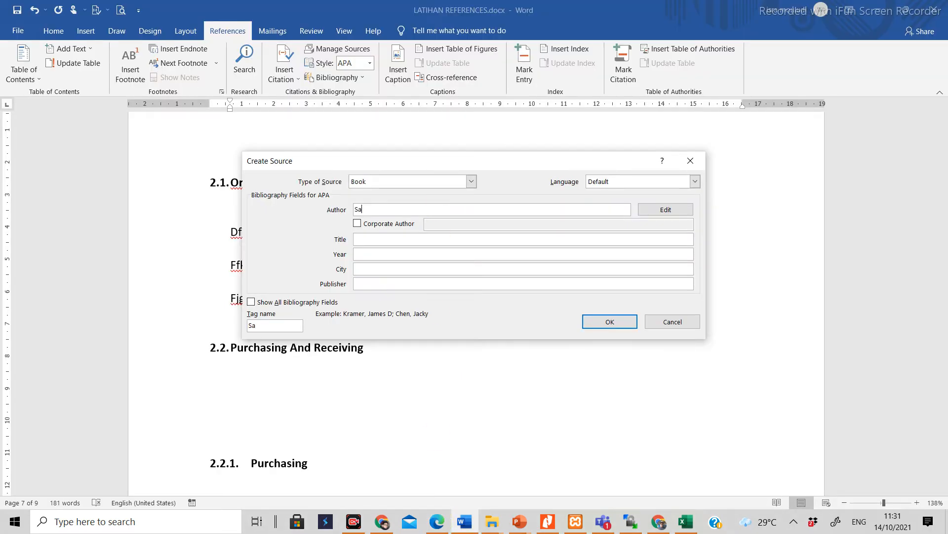
{"action": "type", "text": "parmoko, I"}
Step: Set the new source's title to "Ekonomi Pembangunan"
{"action": "left_click", "coordinate": [438, 239]}
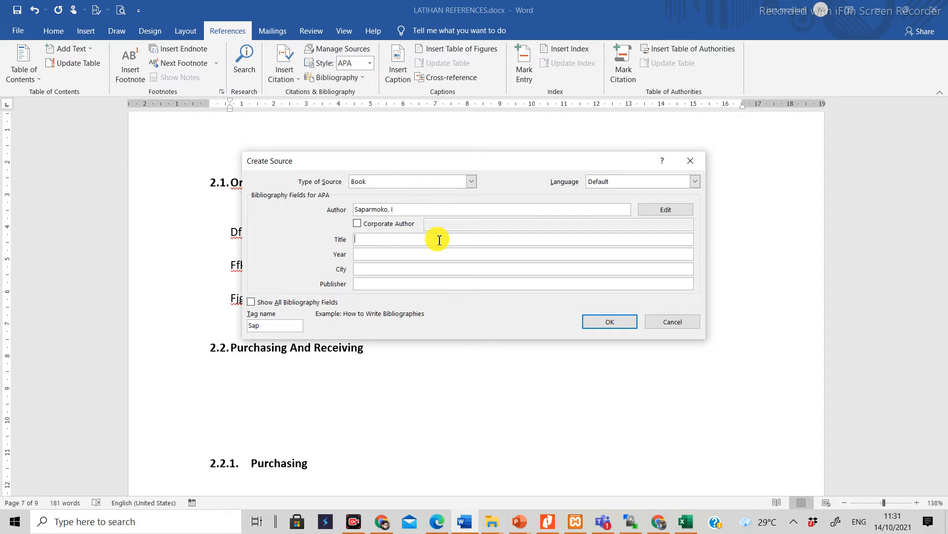
{"action": "type", "text": "Ekonomi Pemb"}
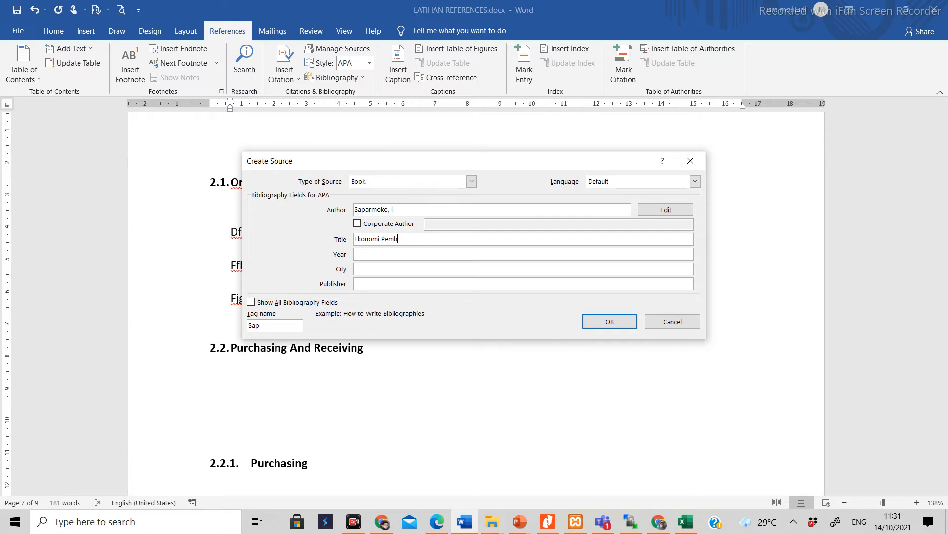
{"action": "type", "text": "angunan"}
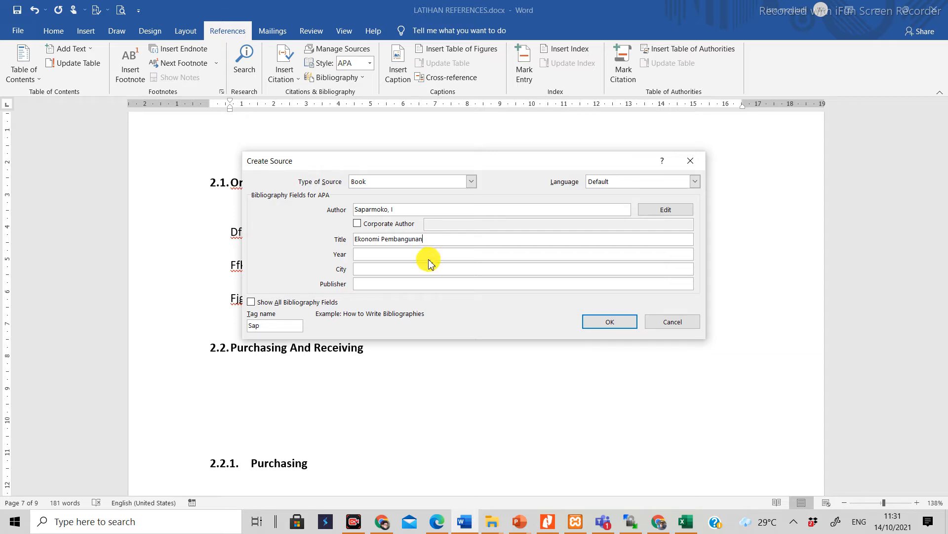
Step: Set the source's year to 1997, taken from the third entry in the PDF
{"action": "left_click", "coordinate": [437, 523]}
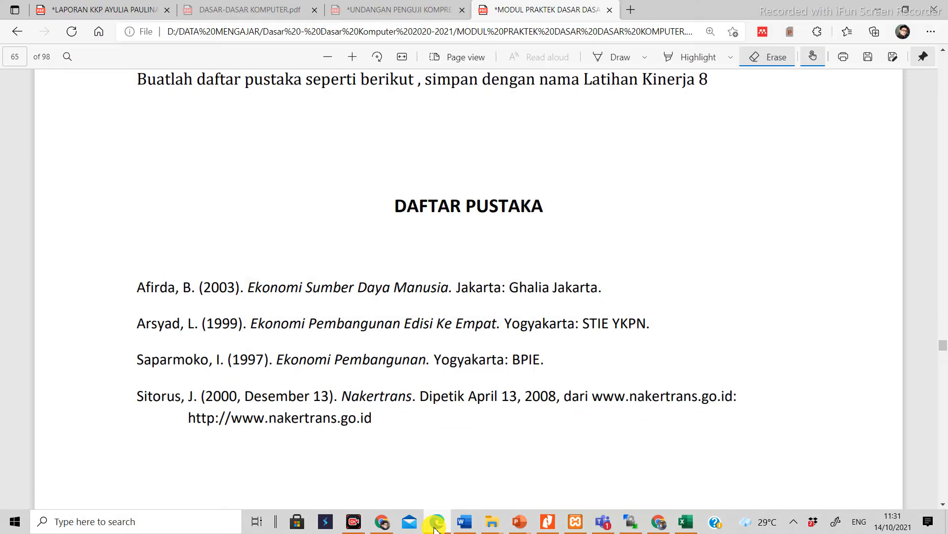
{"action": "left_click", "coordinate": [436, 525]}
{"action": "left_click", "coordinate": [436, 525]}
{"action": "left_click", "coordinate": [437, 525]}
{"action": "left_click", "coordinate": [423, 254]}
{"action": "type", "text": "1997"}
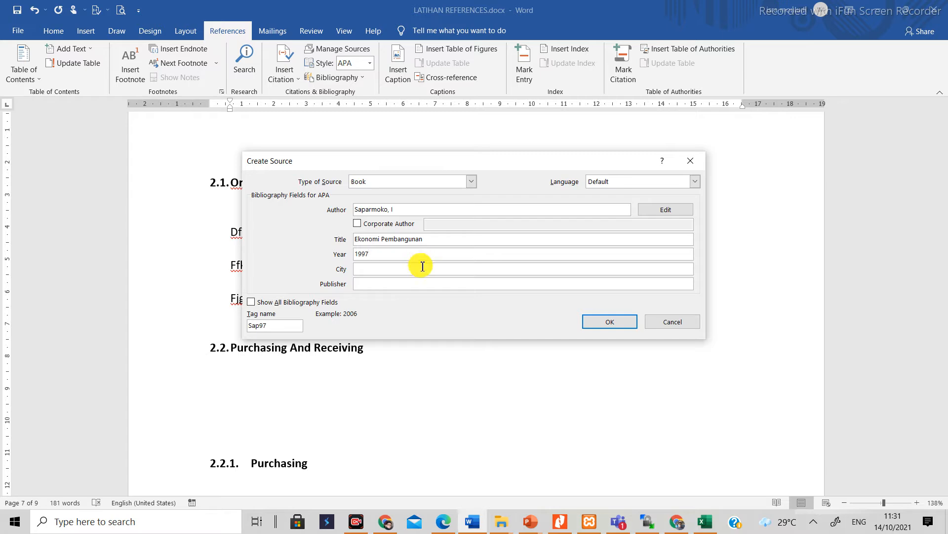
Step: Set the source's city to Yogyakarta after consulting the third entry in the PDF
{"action": "left_click", "coordinate": [423, 268]}
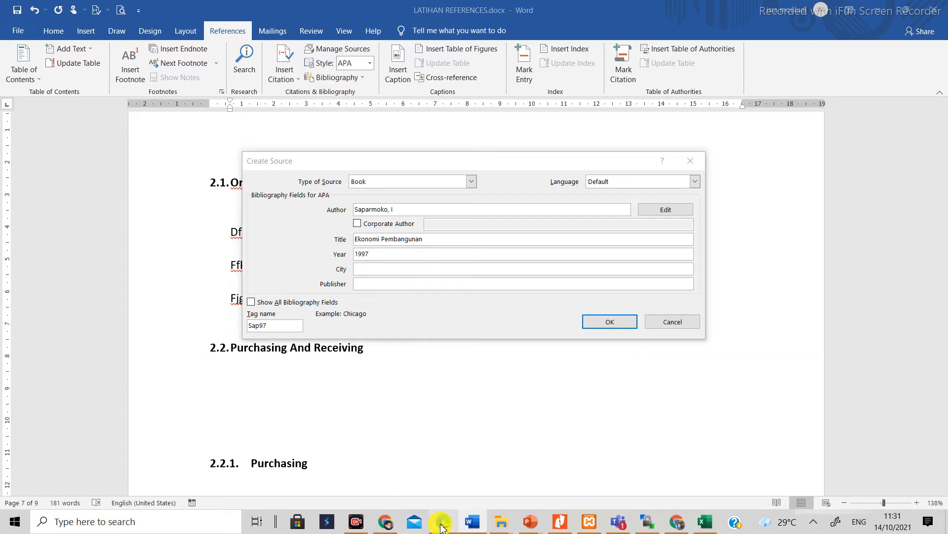
{"action": "left_click", "coordinate": [442, 526]}
{"action": "left_click", "coordinate": [443, 525]}
{"action": "left_click", "coordinate": [442, 525]}
{"action": "left_click", "coordinate": [442, 526]}
{"action": "type", "text": "Yogyakarta"}
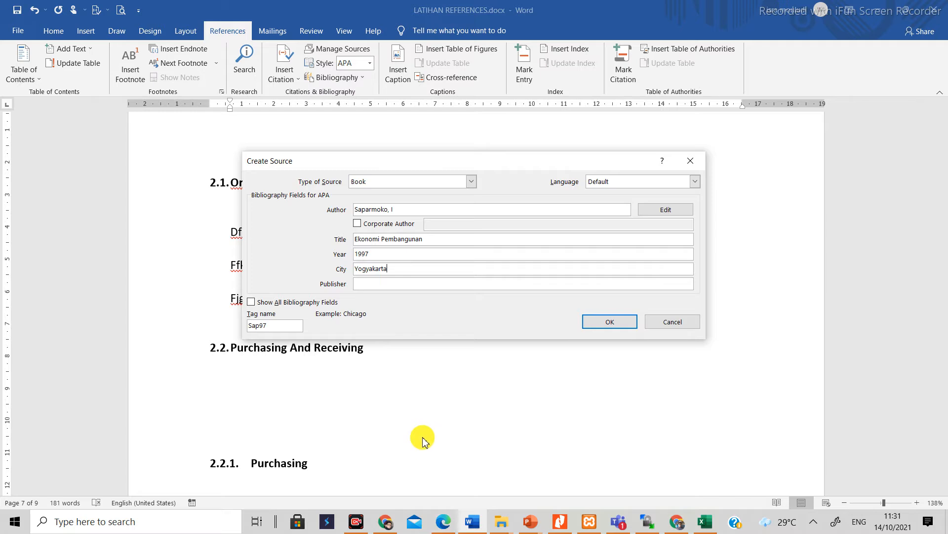
Step: Set the source's publisher to BPIE from the PDF's third entry and insert the citation in the third paragraph
{"action": "left_click", "coordinate": [408, 283]}
{"action": "left_click", "coordinate": [445, 524]}
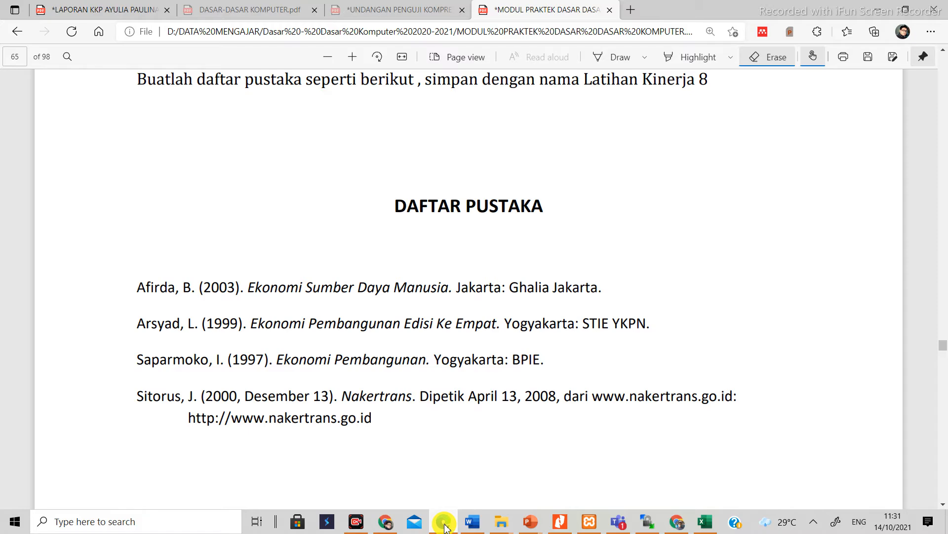
{"action": "left_click", "coordinate": [444, 524]}
{"action": "type", "text": "BPIE"}
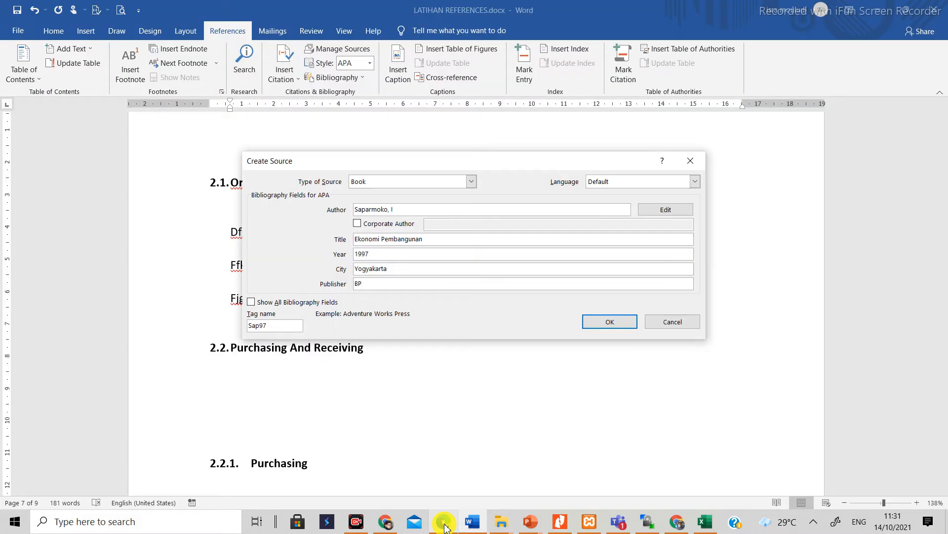
{"action": "left_click", "coordinate": [608, 322]}
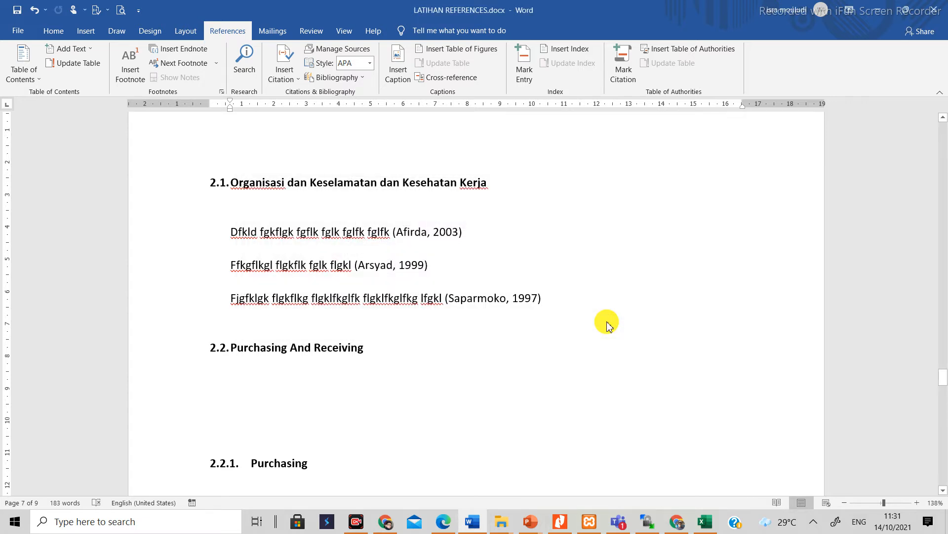
Step: Add an empty line after the third paragraph and write the filler text "Fkglfk flgkflgk rlgkrlgk" under heading 2.2
{"action": "key", "text": "Return"}
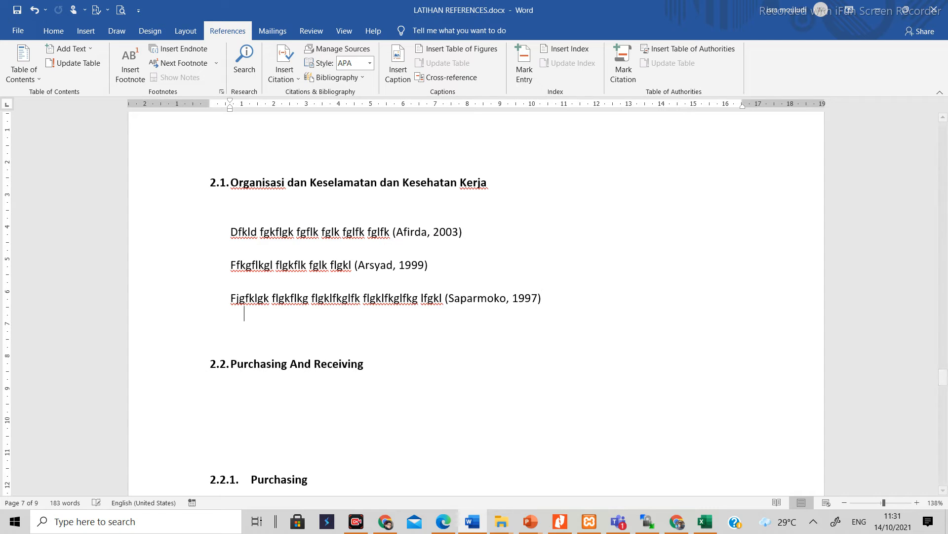
{"action": "scroll", "coordinate": [230, 277], "scroll_direction": "down", "scroll_amount": 2}
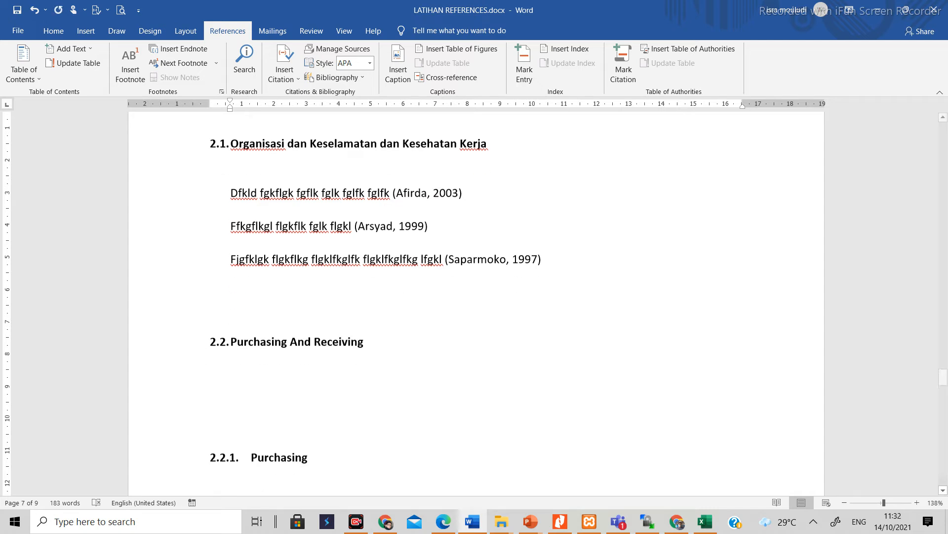
{"action": "double_click", "coordinate": [231, 376]}
{"action": "type", "text": "Fkglfk flgkflgk rlgkr"}
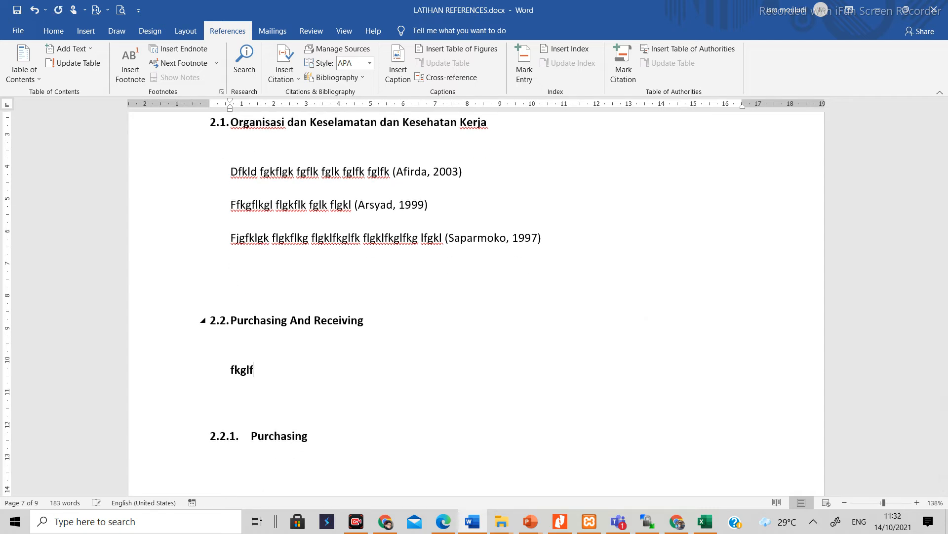
{"action": "type", "text": "lgk"}
Step: Remove the bold formatting from the new filler text under heading 2.2
{"action": "key", "text": "ctrl+shift+Left"}
{"action": "key", "text": "ctrl+shift+Left"}
{"action": "key", "text": "ctrl+shift+Left"}
{"action": "key", "text": "ctrl+b"}
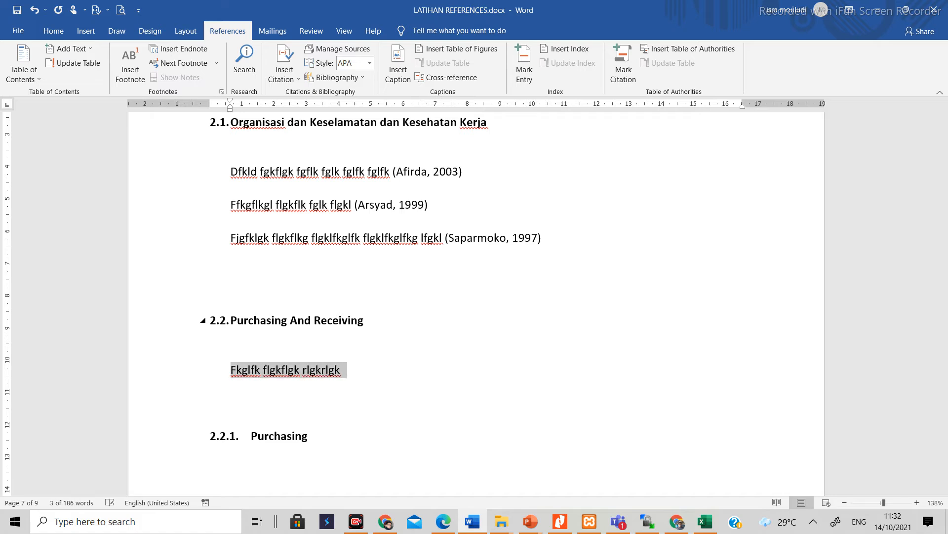
Step: Create a new citation source at the end of the line under heading 2.2, of type Document From Web site
{"action": "left_click", "coordinate": [383, 378]}
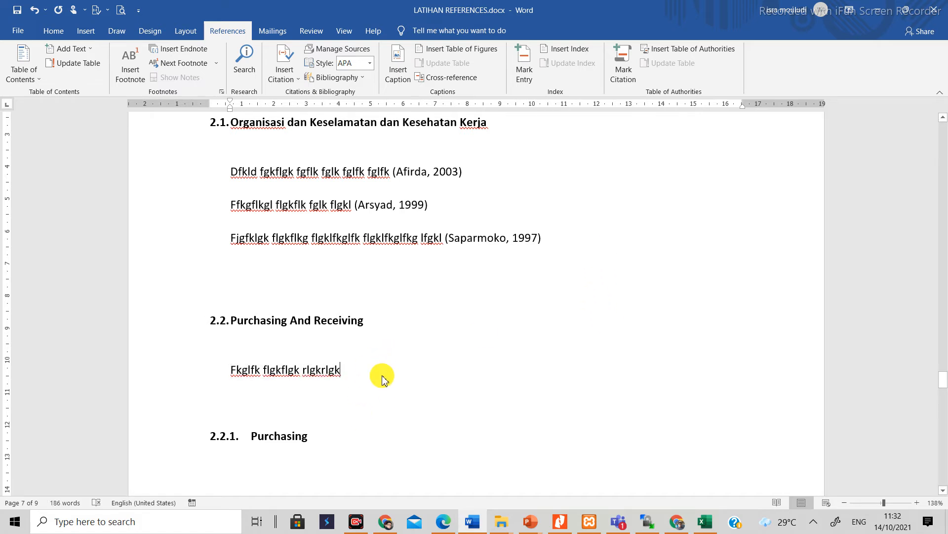
{"action": "left_click", "coordinate": [286, 74]}
{"action": "left_click", "coordinate": [311, 193]}
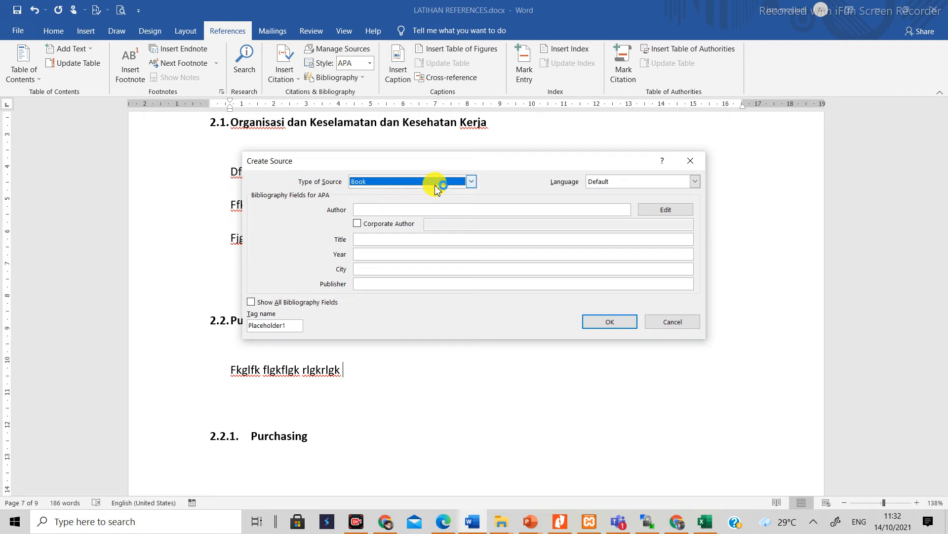
{"action": "left_click", "coordinate": [470, 182]}
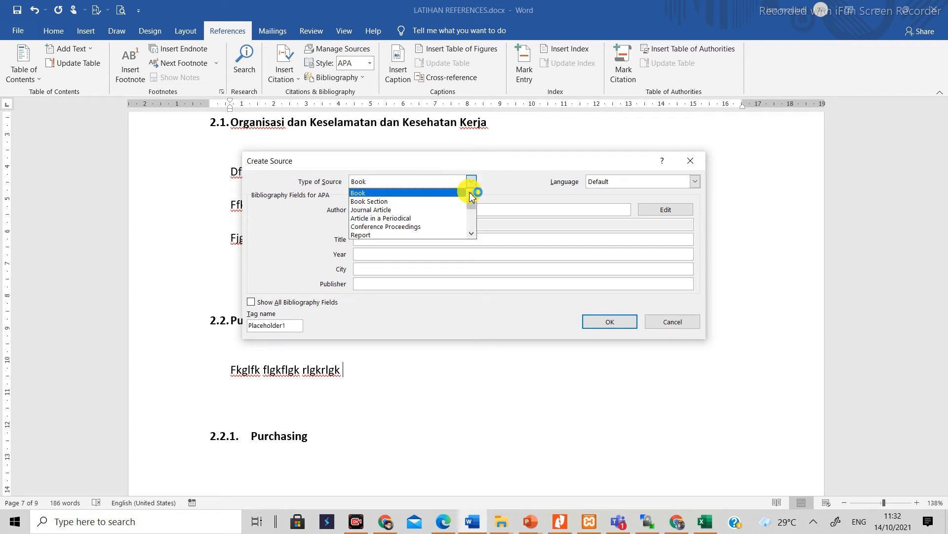
{"action": "left_click", "coordinate": [472, 234]}
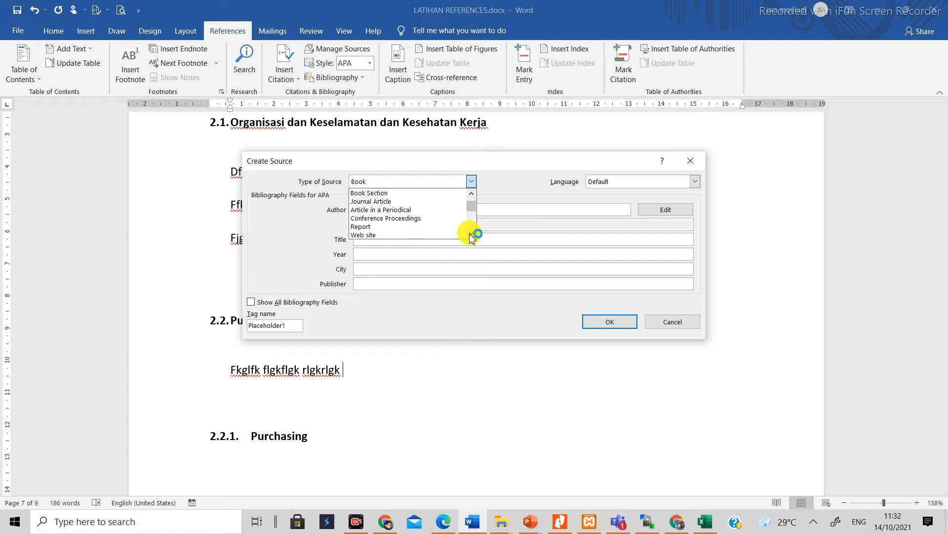
{"action": "left_click", "coordinate": [471, 233]}
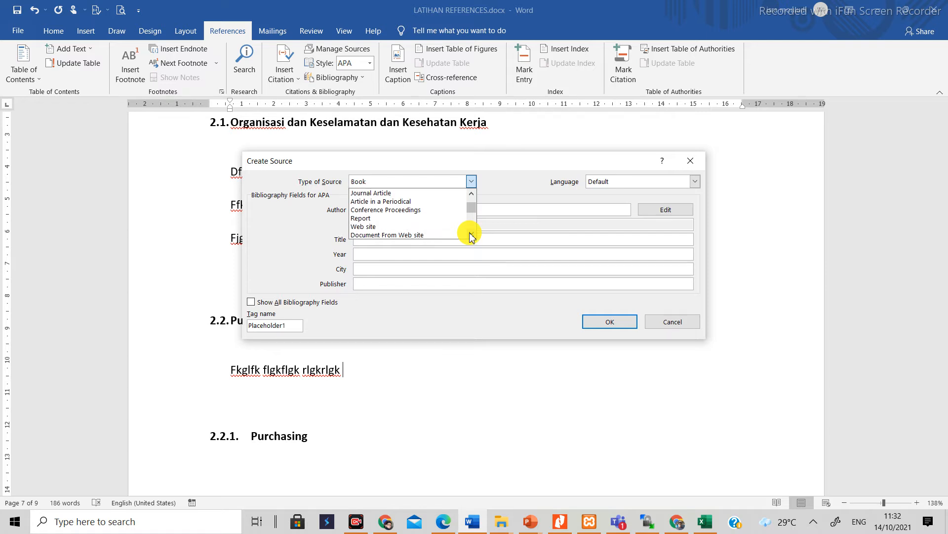
{"action": "left_click", "coordinate": [435, 235]}
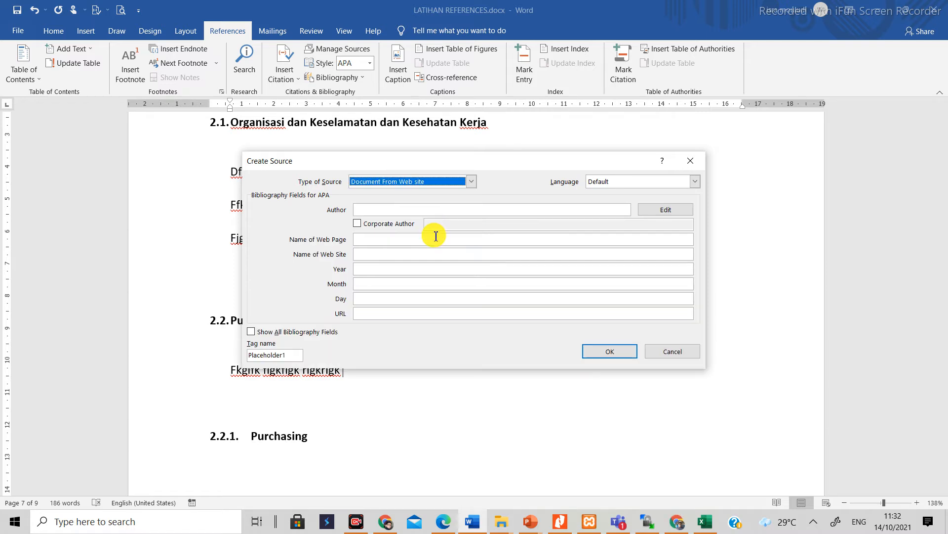
Step: Enter the new source's author as given in the PDF bibliography's fourth entry
{"action": "left_click", "coordinate": [405, 210]}
{"action": "left_click", "coordinate": [437, 522]}
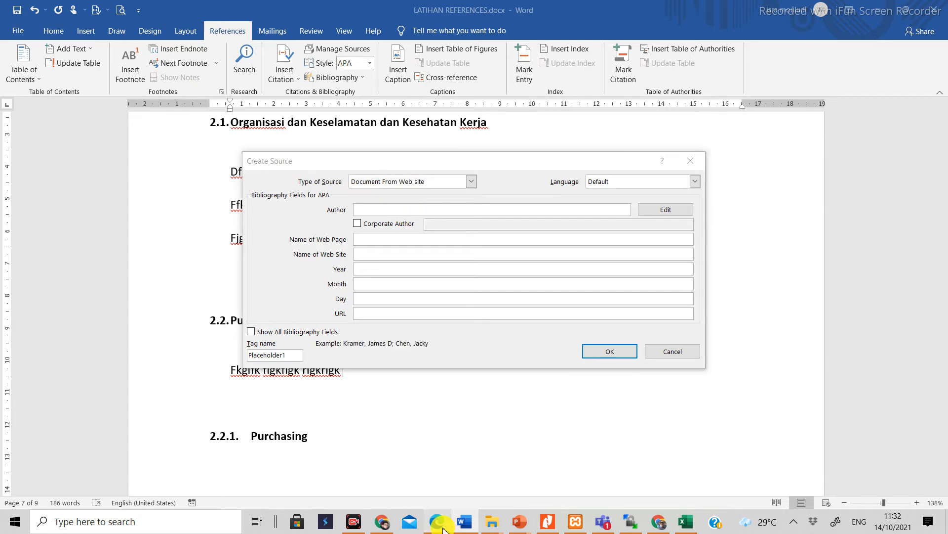
{"action": "left_click", "coordinate": [437, 522]}
{"action": "type", "text": "Sitorus, J"}
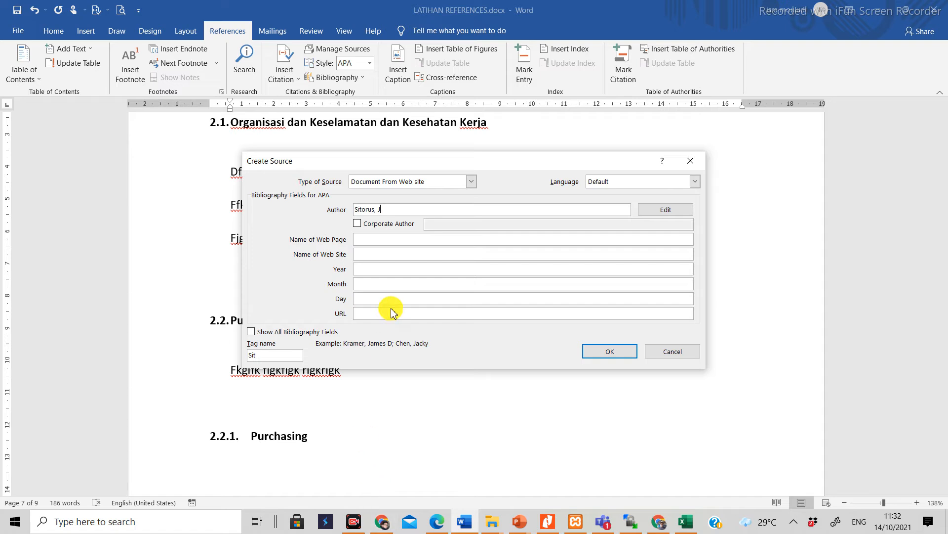
{"action": "left_click", "coordinate": [383, 241]}
{"action": "type", "text": "Nakertrans"}
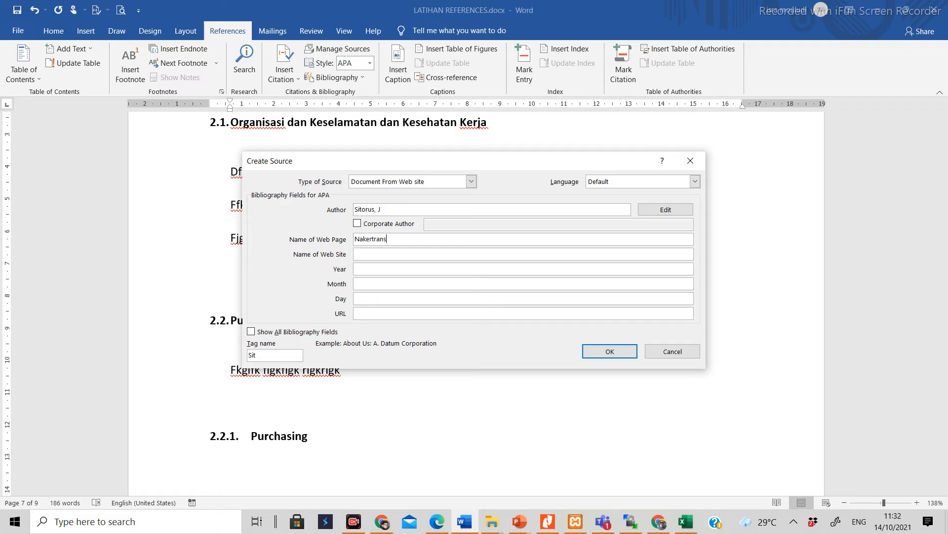
{"action": "left_click", "coordinate": [373, 254]}
{"action": "type", "text": "www.nakertrans."}
{"action": "type", "text": "go.id"}
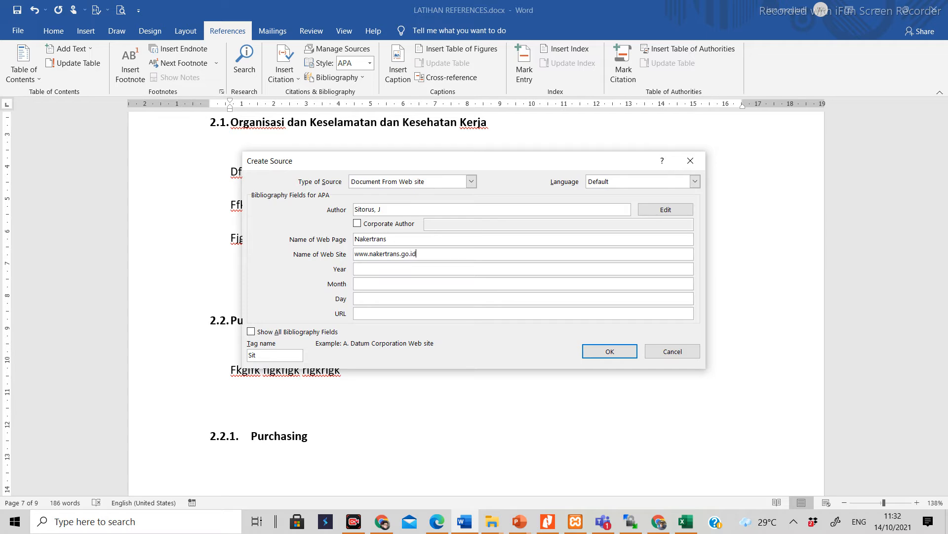
Step: Set the source's year to 2000 after consulting the fourth entry in the PDF
{"action": "left_click", "coordinate": [369, 268]}
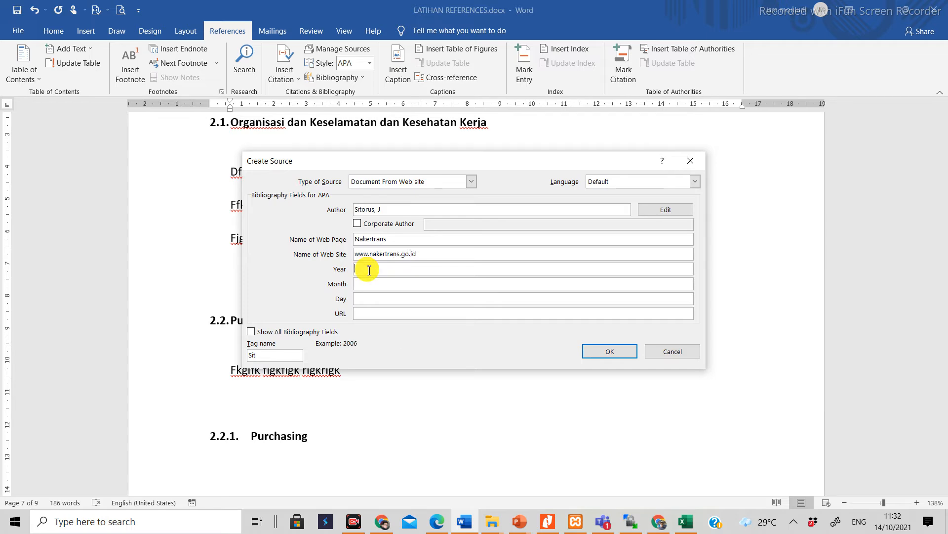
{"action": "left_click", "coordinate": [437, 522]}
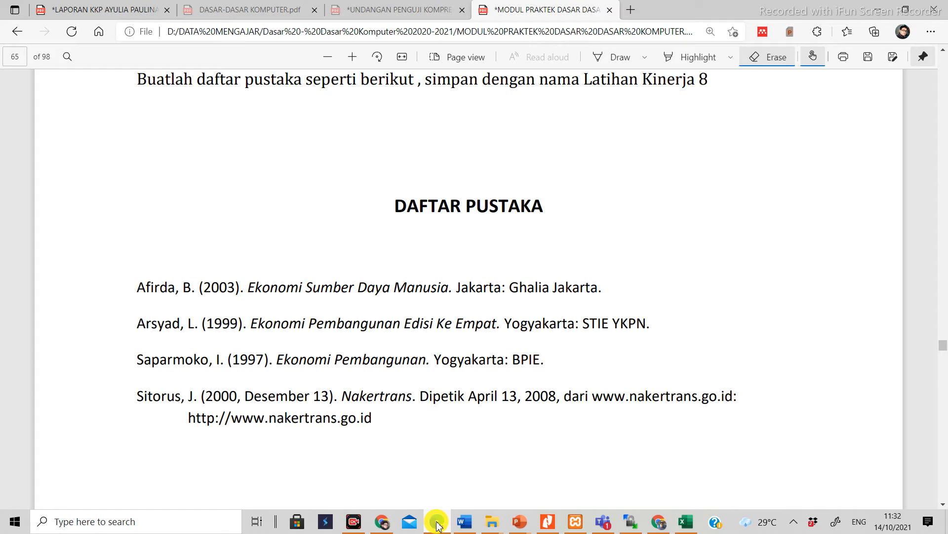
{"action": "left_click", "coordinate": [436, 523]}
{"action": "type", "text": "2000"}
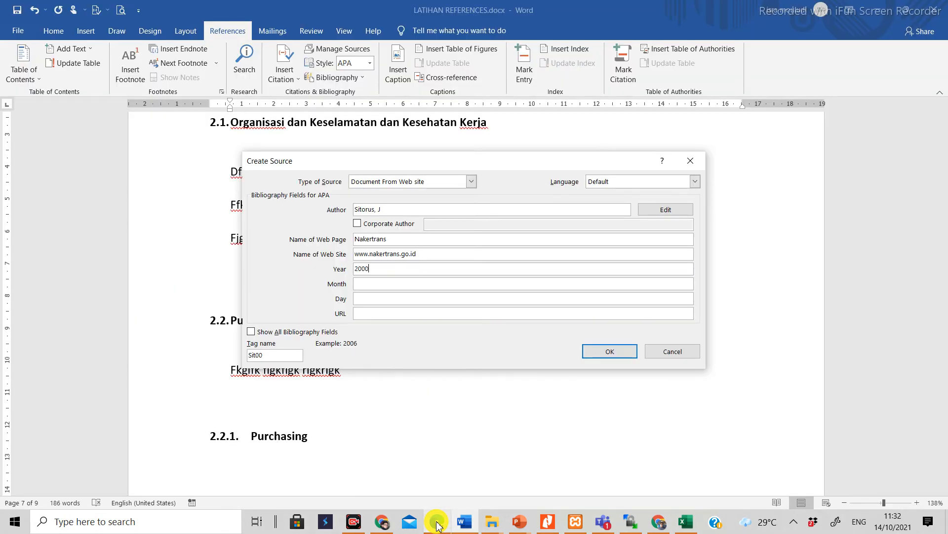
Step: Set the source's month to Desember and its day to 13
{"action": "left_click", "coordinate": [391, 284]}
{"action": "type", "text": "De"}
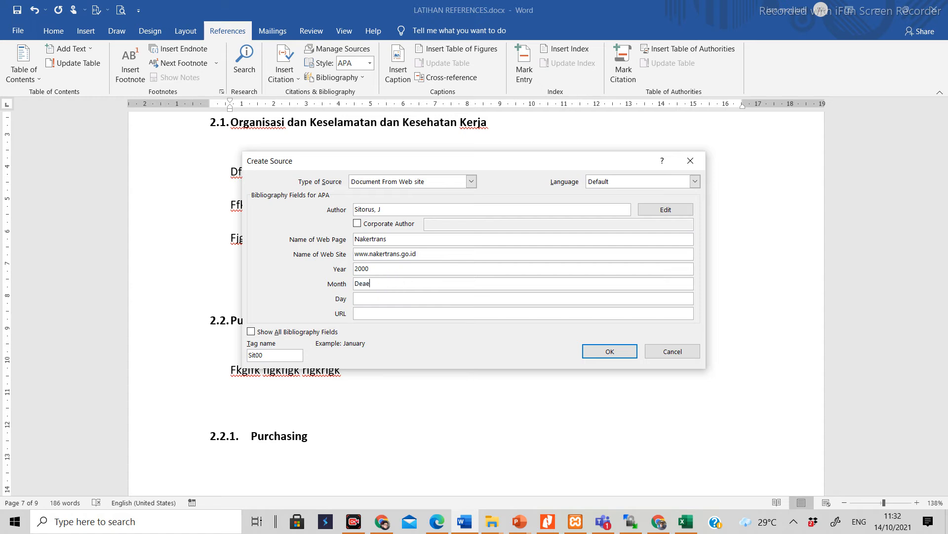
{"action": "type", "text": "sember"}
{"action": "left_click", "coordinate": [385, 295]}
{"action": "type", "text": "13"}
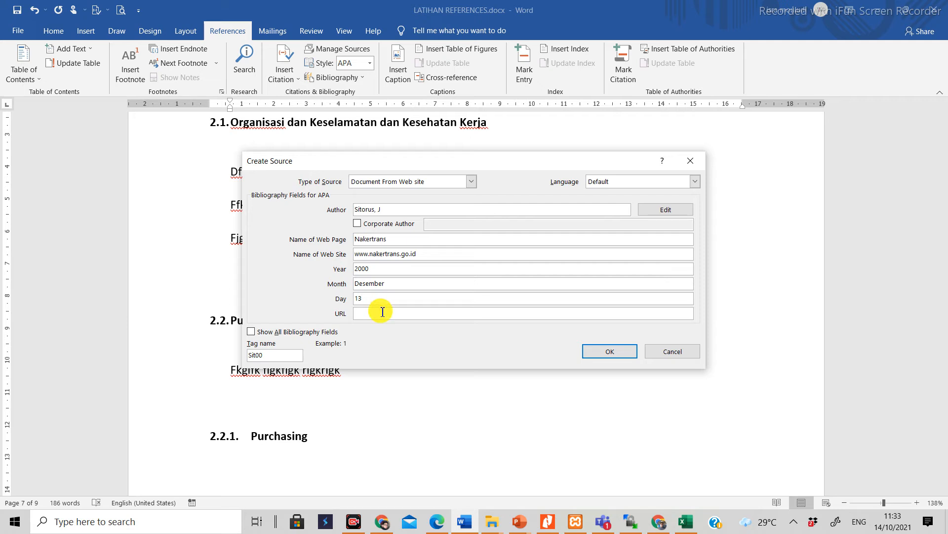
{"action": "left_click", "coordinate": [470, 181]}
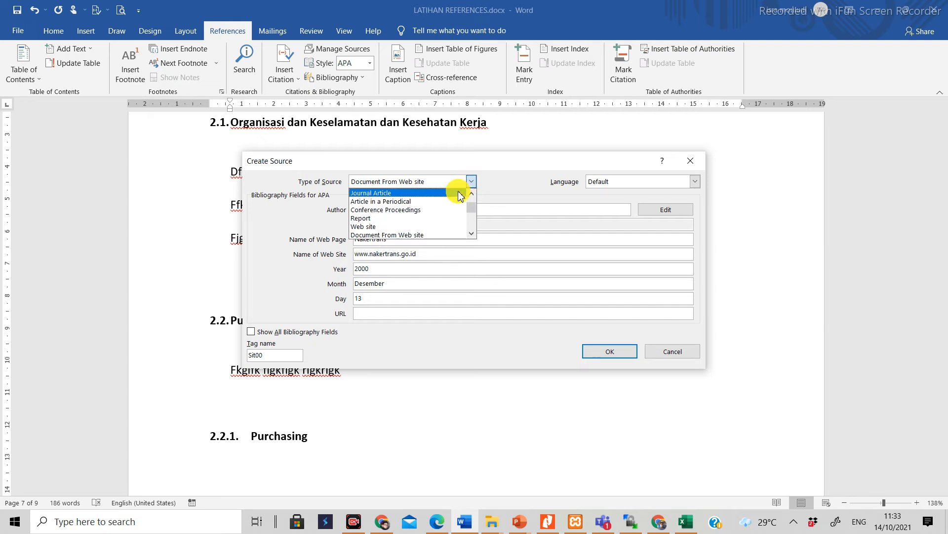
{"action": "left_click", "coordinate": [450, 227]}
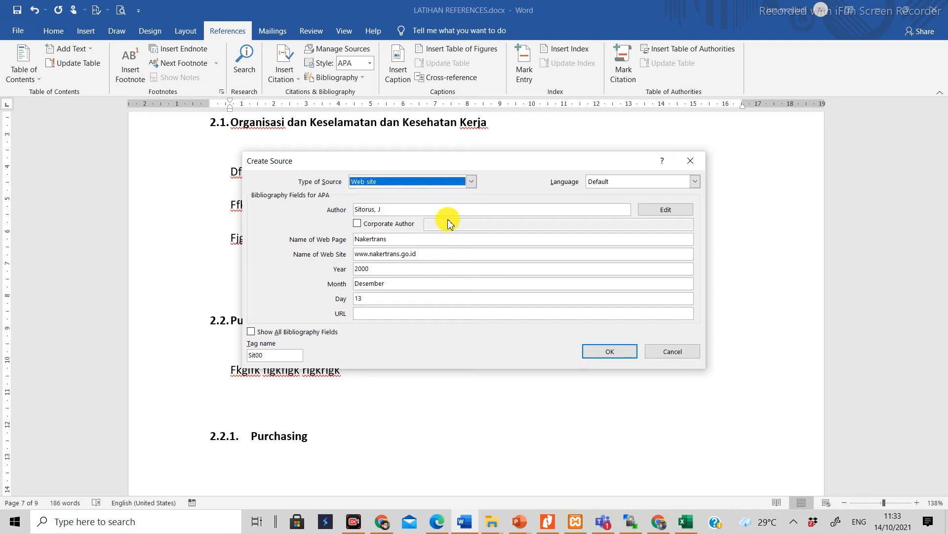
{"action": "left_click", "coordinate": [472, 182]}
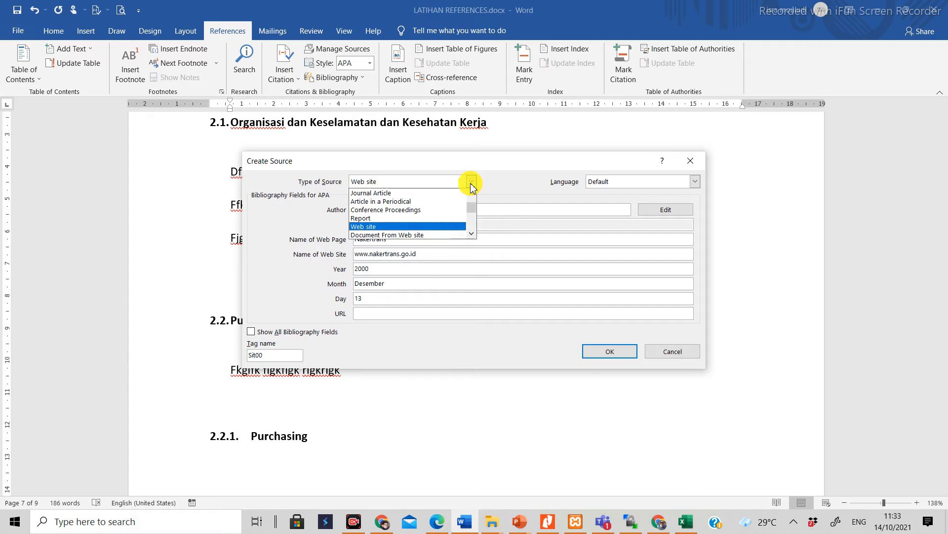
{"action": "left_click", "coordinate": [432, 237]}
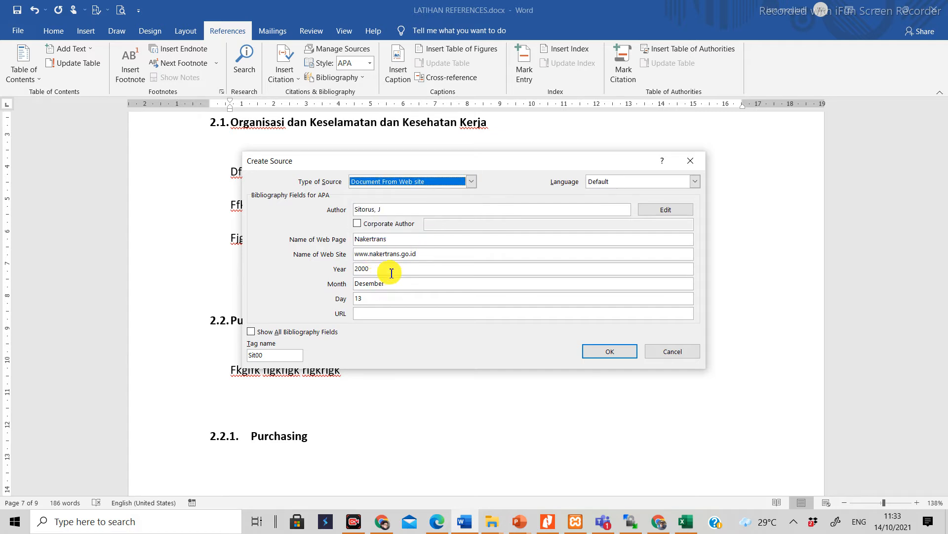
{"action": "left_click", "coordinate": [253, 332]}
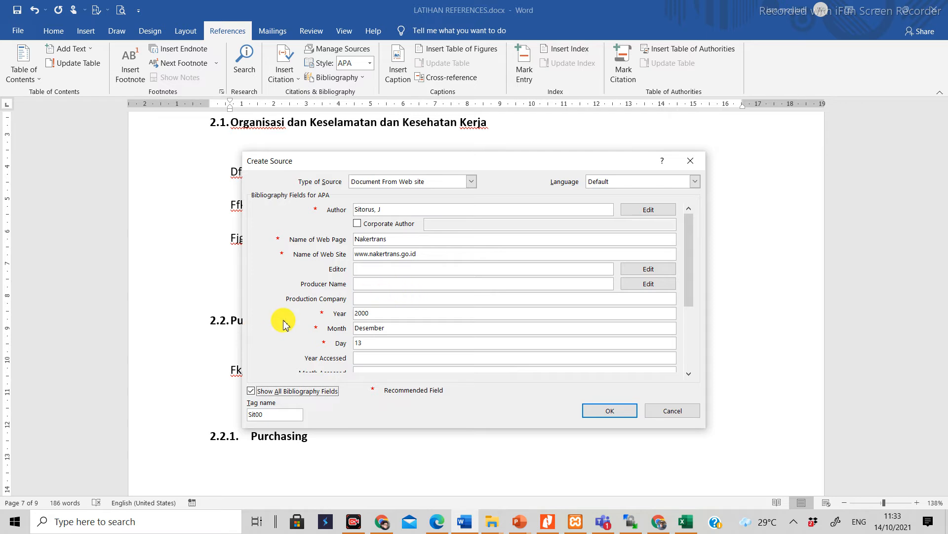
{"action": "left_click", "coordinate": [251, 391]}
{"action": "left_click", "coordinate": [376, 313]}
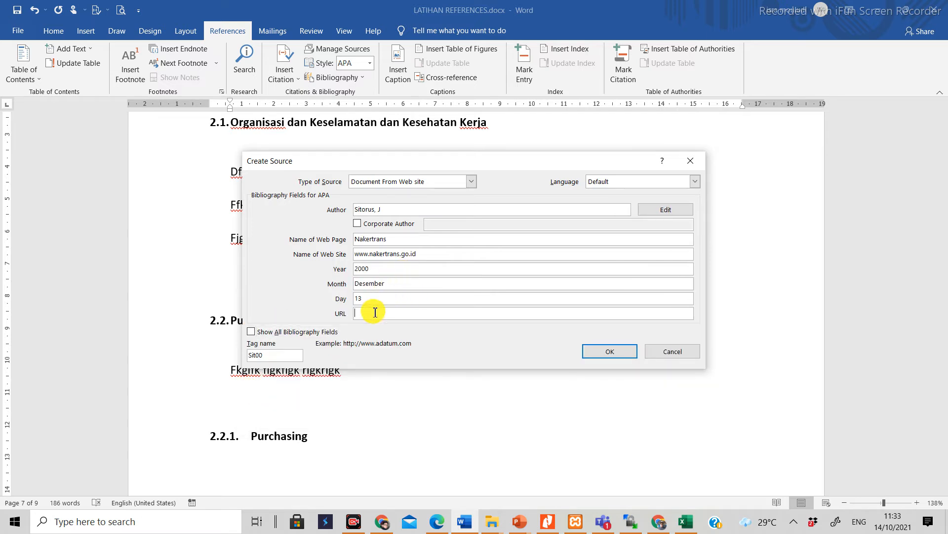
{"action": "type", "text": "http://nakertrans.go.id"}
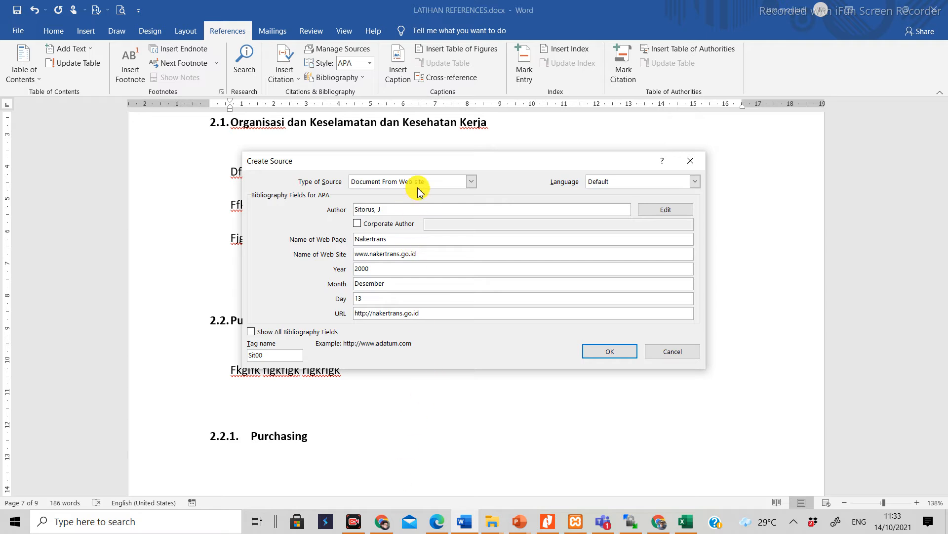
Step: Show all bibliography fields for the web site source and bring up its access-date fields
{"action": "left_click", "coordinate": [254, 336]}
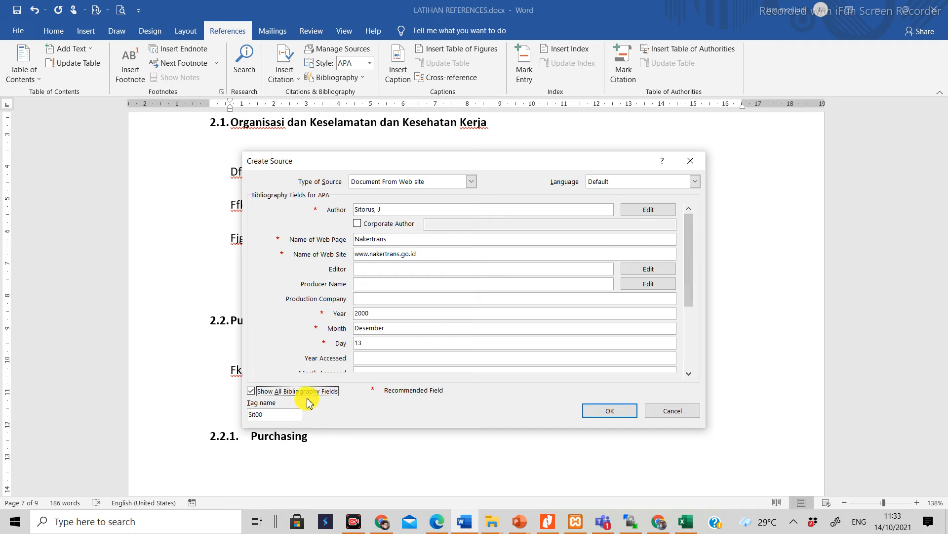
{"action": "left_click", "coordinate": [250, 391]}
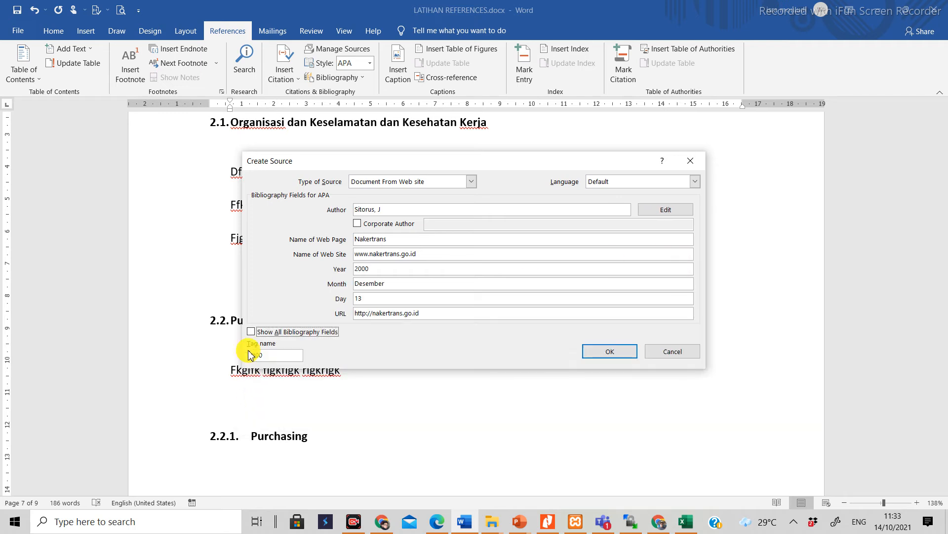
{"action": "left_click", "coordinate": [251, 331]}
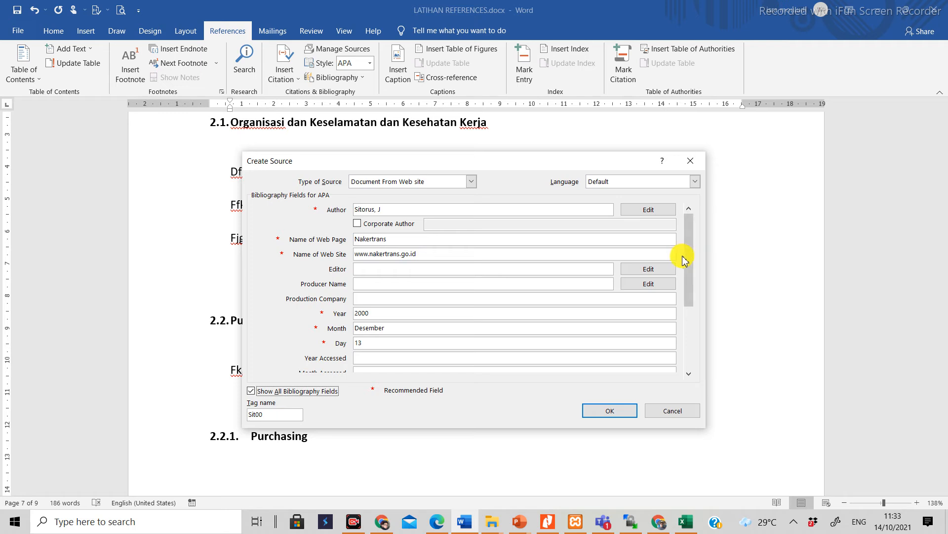
{"action": "left_click_drag", "start_coordinate": [690, 259], "coordinate": [688, 311]}
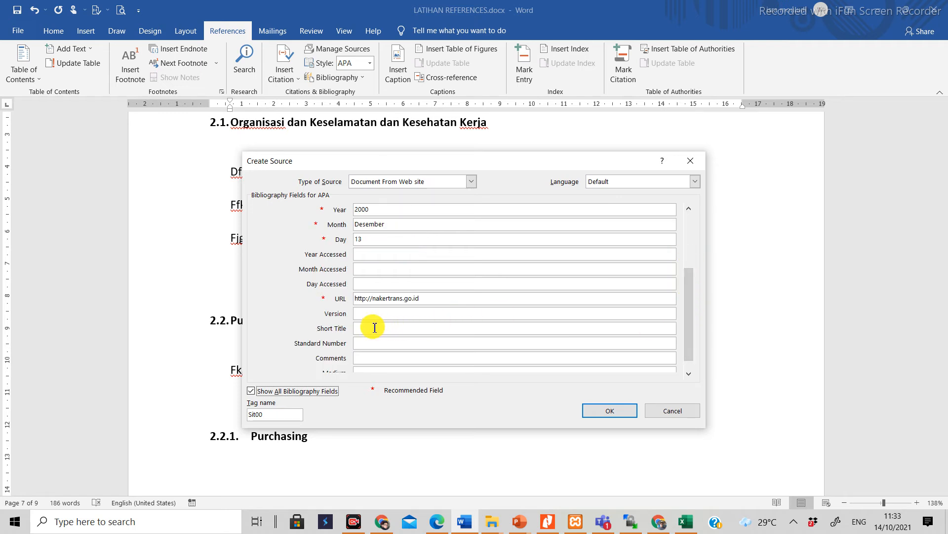
Step: Set the source's year accessed to 2008 after consulting the fourth entry in the PDF
{"action": "left_click", "coordinate": [378, 253]}
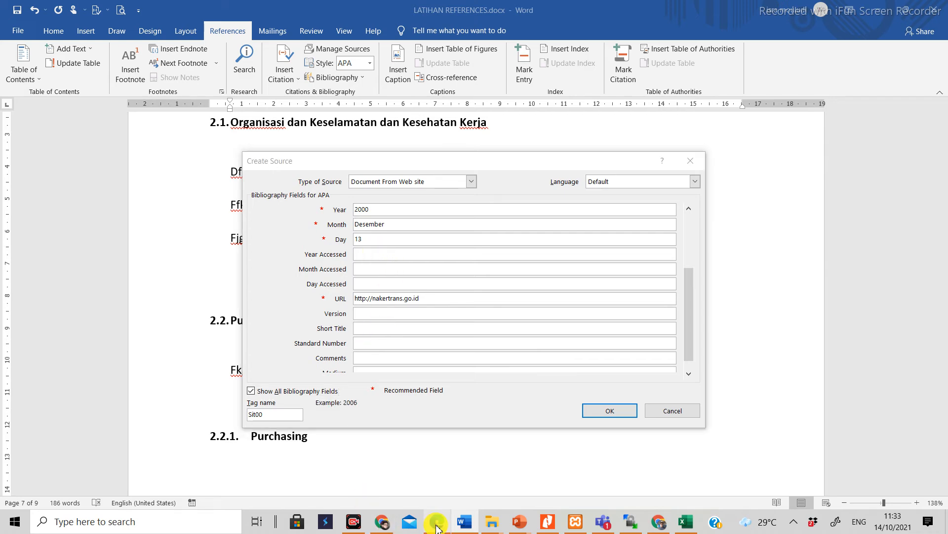
{"action": "left_click", "coordinate": [436, 526]}
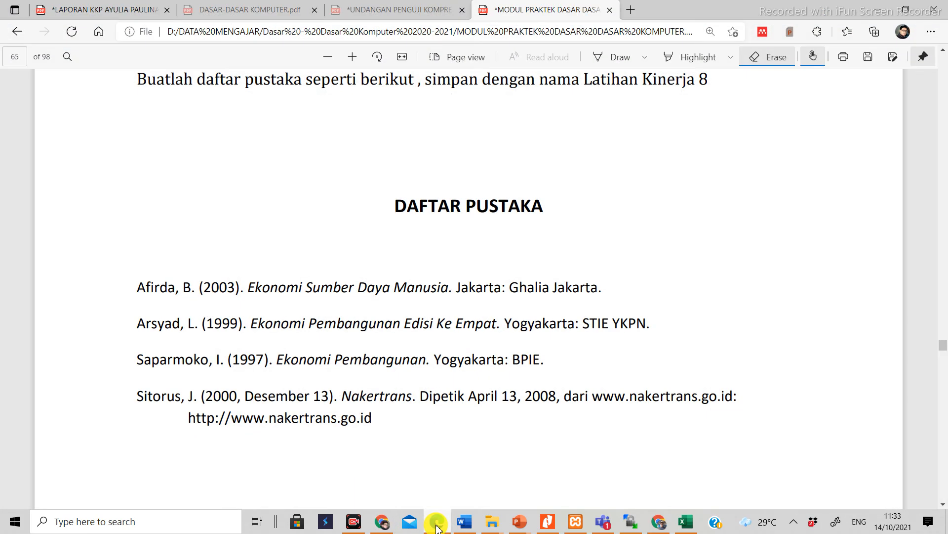
{"action": "left_click", "coordinate": [436, 526]}
{"action": "left_click", "coordinate": [436, 526]}
{"action": "left_click", "coordinate": [437, 526]}
{"action": "type", "text": "008"}
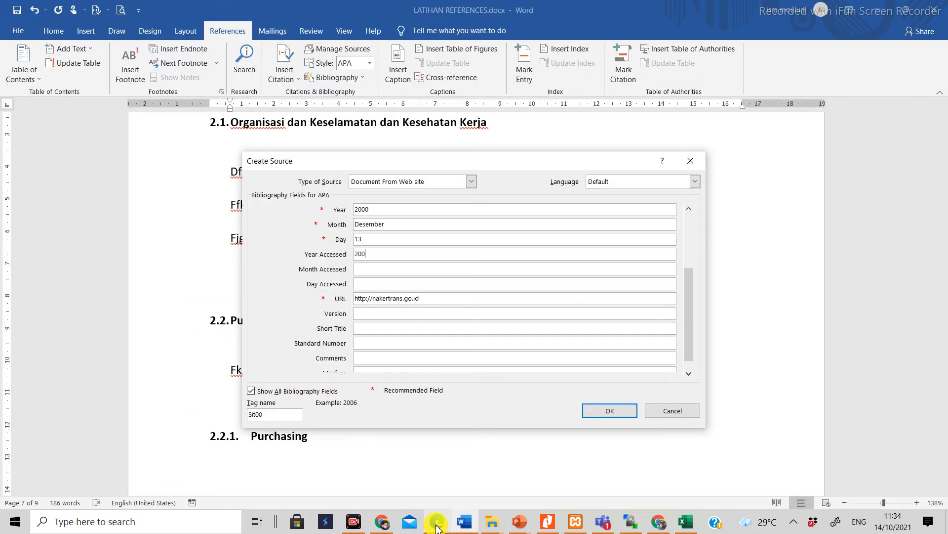
Step: Set the source's month accessed to April and its day accessed to 13
{"action": "left_click", "coordinate": [367, 270]}
{"action": "type", "text": "April"}
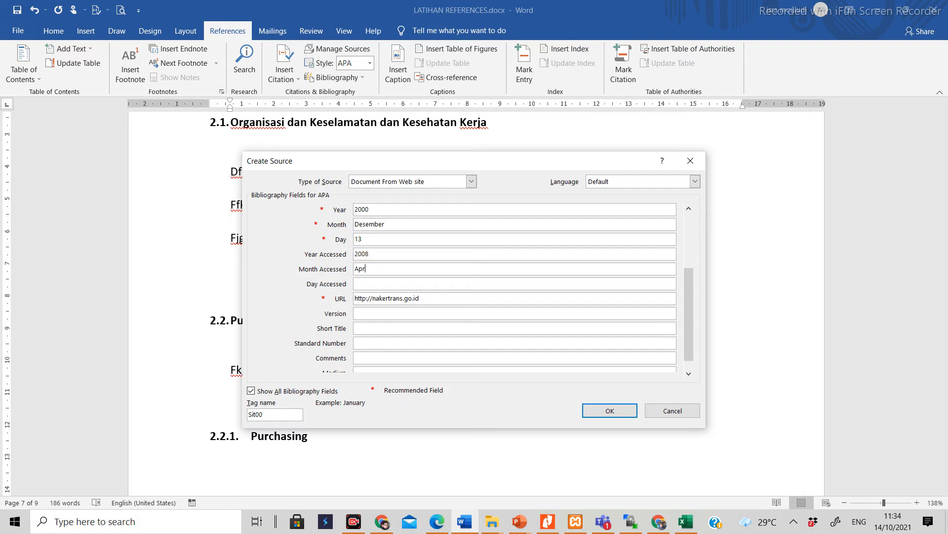
{"action": "left_click", "coordinate": [364, 285]}
{"action": "type", "text": "13"}
Step: Check the source's details against the PDF's fourth entry and save it as the citation under heading 2.2
{"action": "left_click", "coordinate": [436, 522]}
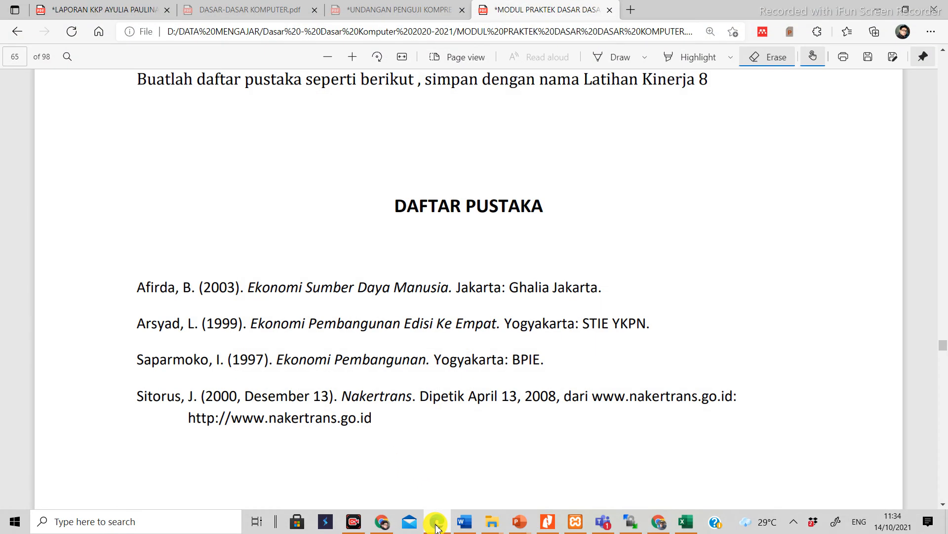
{"action": "left_click", "coordinate": [436, 523]}
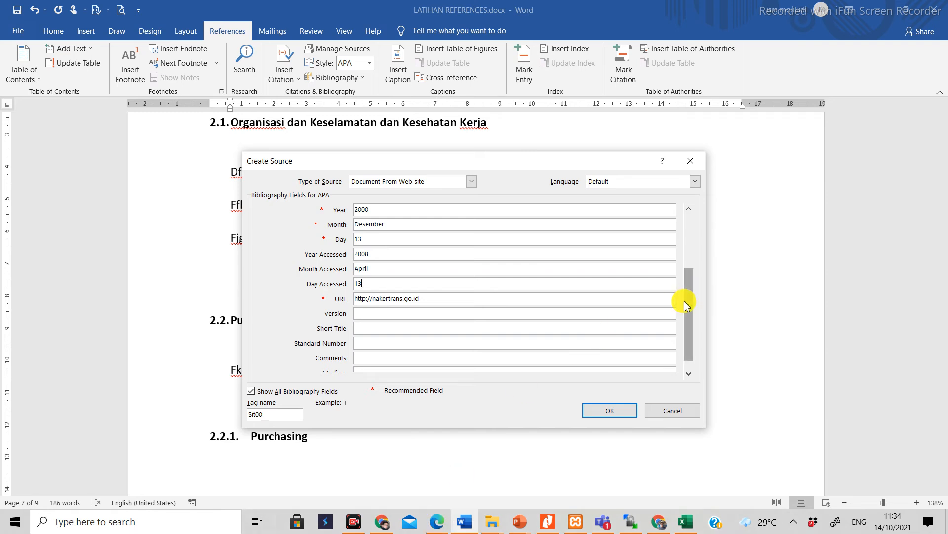
{"action": "left_click", "coordinate": [251, 391]}
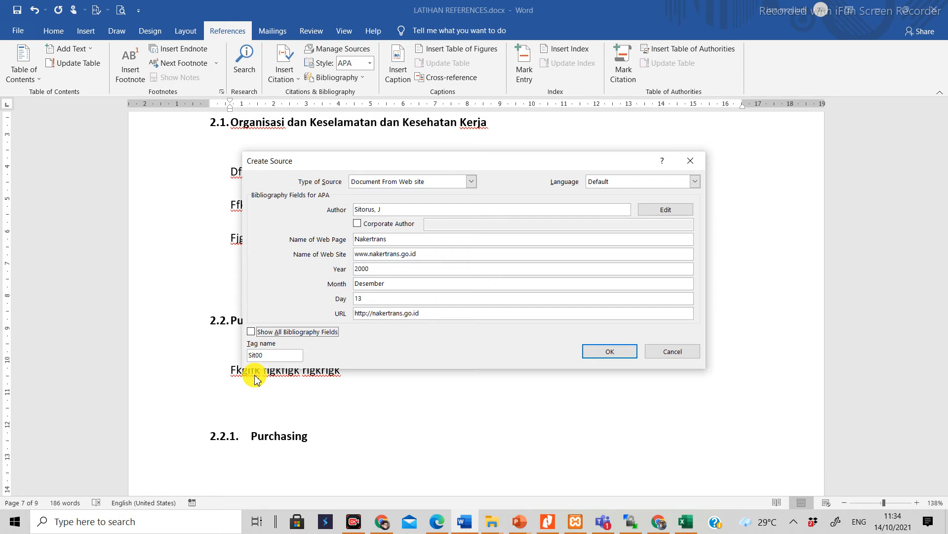
{"action": "left_click", "coordinate": [251, 332]}
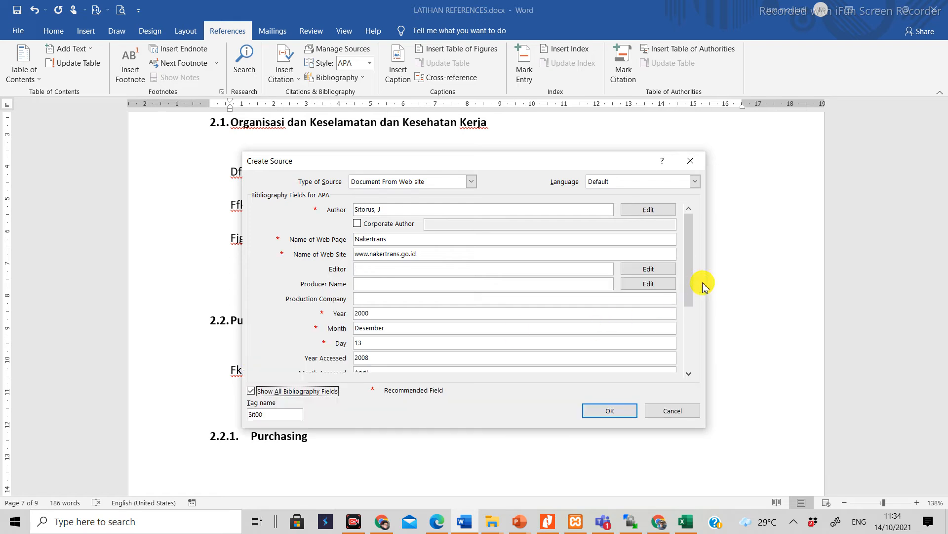
{"action": "left_click_drag", "start_coordinate": [691, 279], "coordinate": [690, 298]}
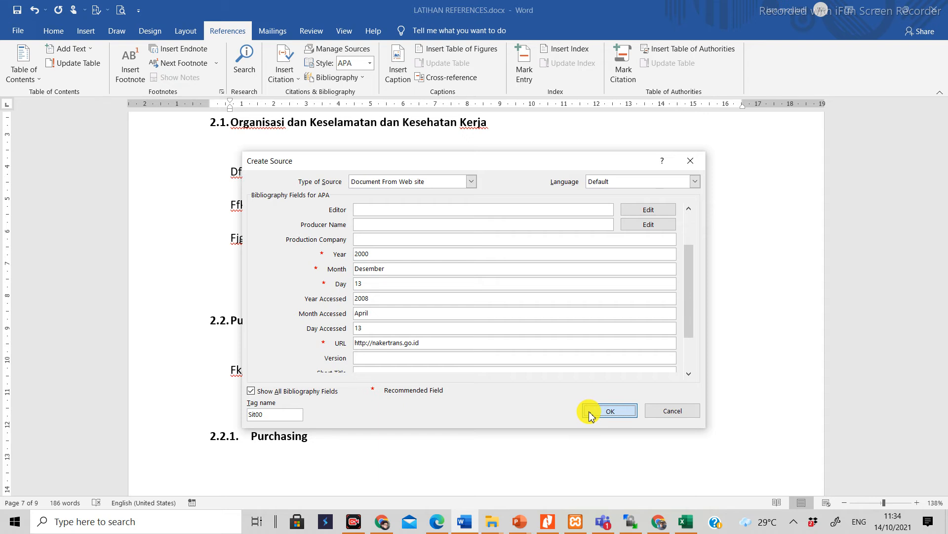
{"action": "left_click", "coordinate": [608, 411]}
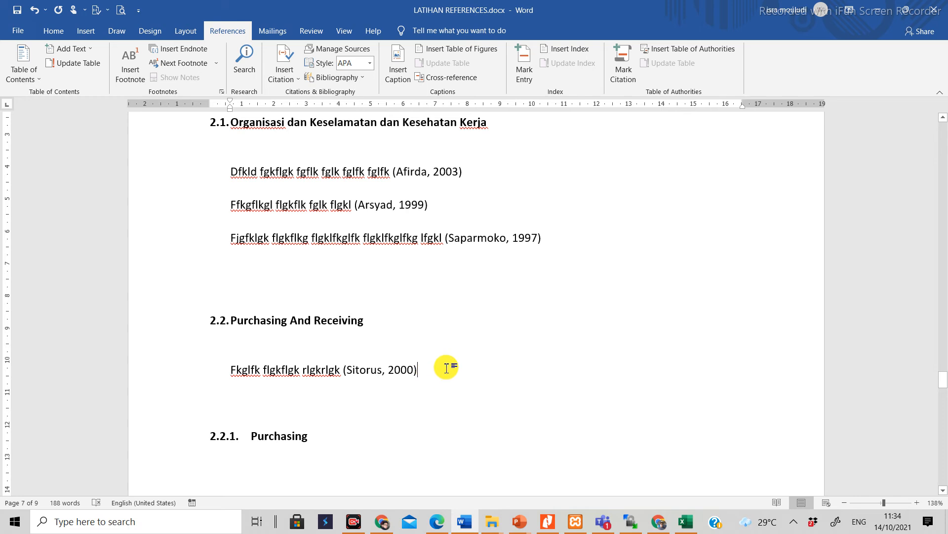
{"action": "scroll", "coordinate": [446, 368], "scroll_direction": "up", "scroll_amount": 2}
{"action": "scroll", "coordinate": [446, 368], "scroll_direction": "down", "scroll_amount": 3}
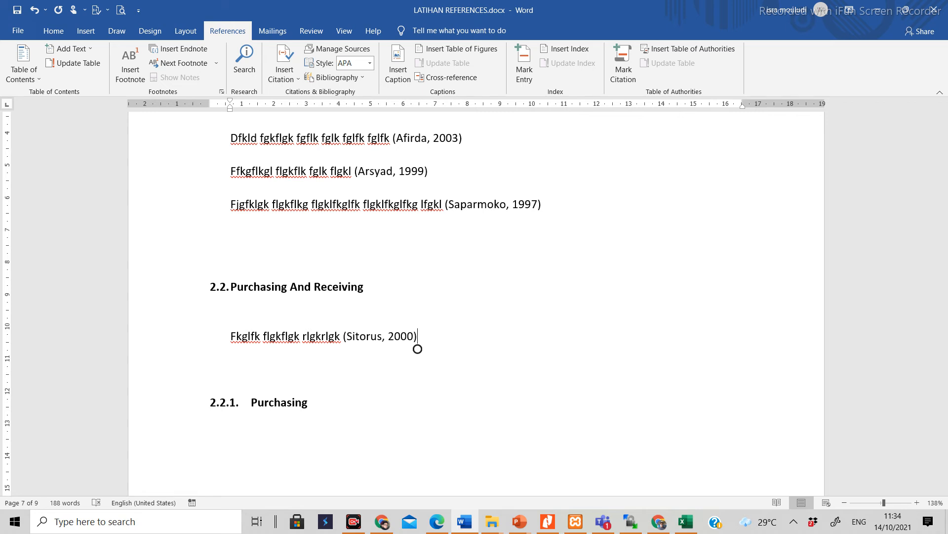
{"action": "scroll", "coordinate": [417, 349], "scroll_direction": "up", "scroll_amount": 2}
{"action": "scroll", "coordinate": [418, 348], "scroll_direction": "down", "scroll_amount": 1}
{"action": "scroll", "coordinate": [417, 349], "scroll_direction": "up", "scroll_amount": 1}
{"action": "scroll", "coordinate": [417, 349], "scroll_direction": "down", "scroll_amount": 1}
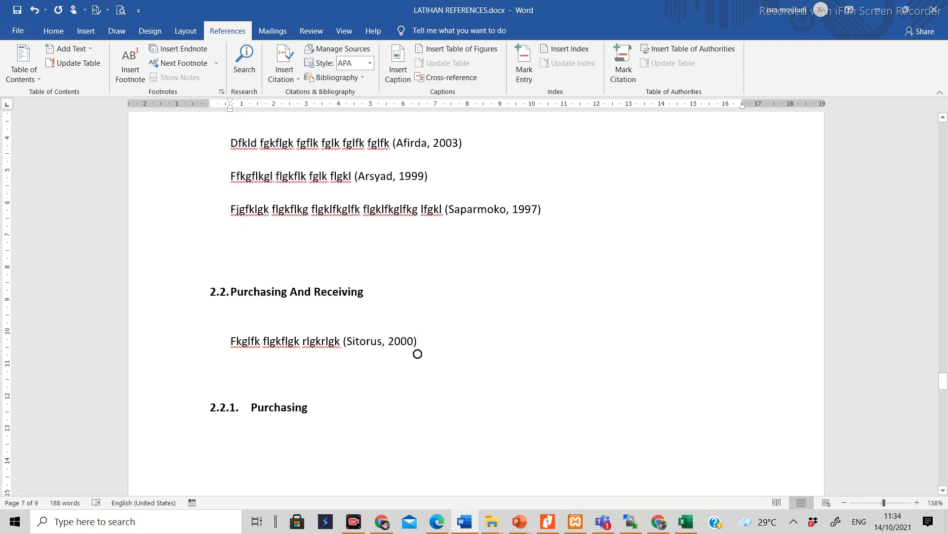
Step: Insert a page break below the Gambar 3 Kaca Mata Safety caption at the end of the document
{"action": "scroll", "coordinate": [417, 354], "scroll_direction": "down", "scroll_amount": 12}
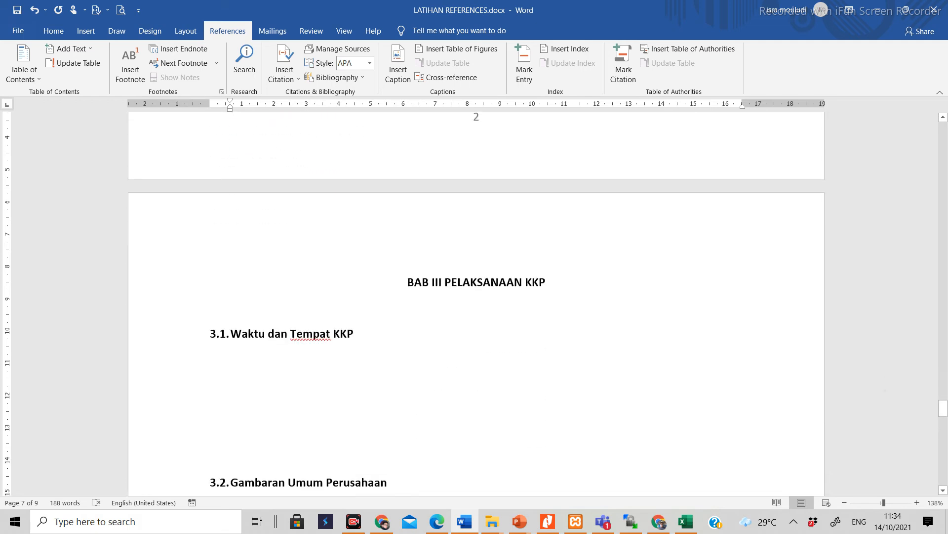
{"action": "scroll", "coordinate": [476, 303], "scroll_direction": "down", "scroll_amount": 15}
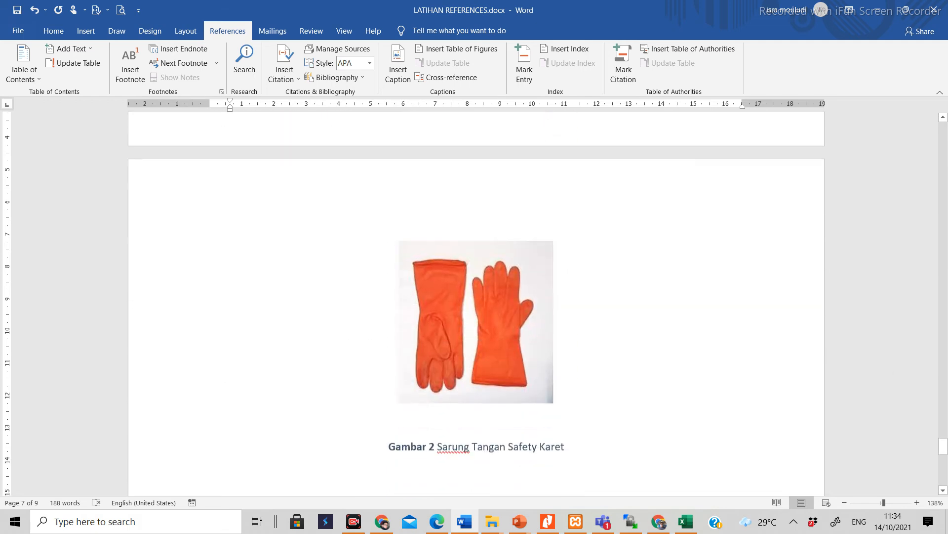
{"action": "scroll", "coordinate": [476, 303], "scroll_direction": "down", "scroll_amount": 8}
{"action": "scroll", "coordinate": [476, 303], "scroll_direction": "up", "scroll_amount": 6}
{"action": "scroll", "coordinate": [476, 304], "scroll_direction": "down", "scroll_amount": 4}
{"action": "left_click", "coordinate": [536, 312]}
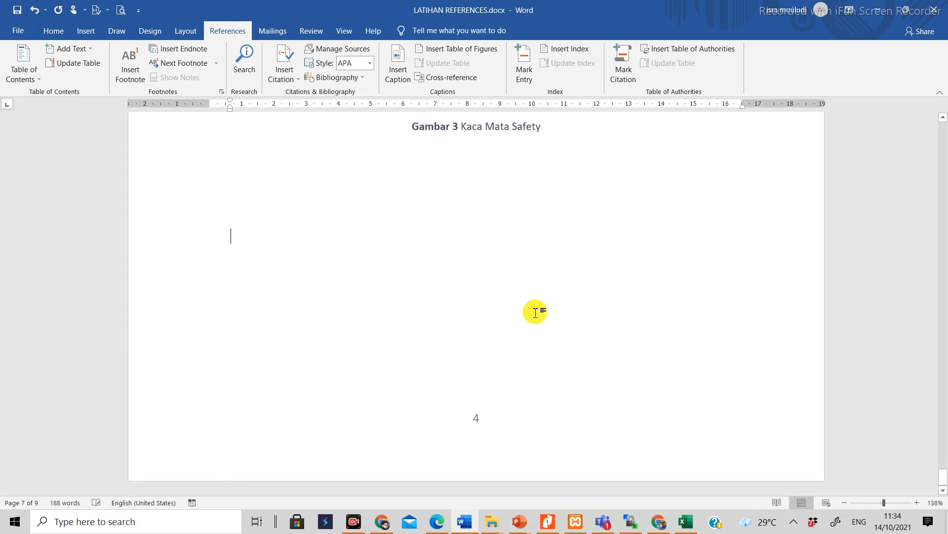
{"action": "key", "text": "ctrl+Return"}
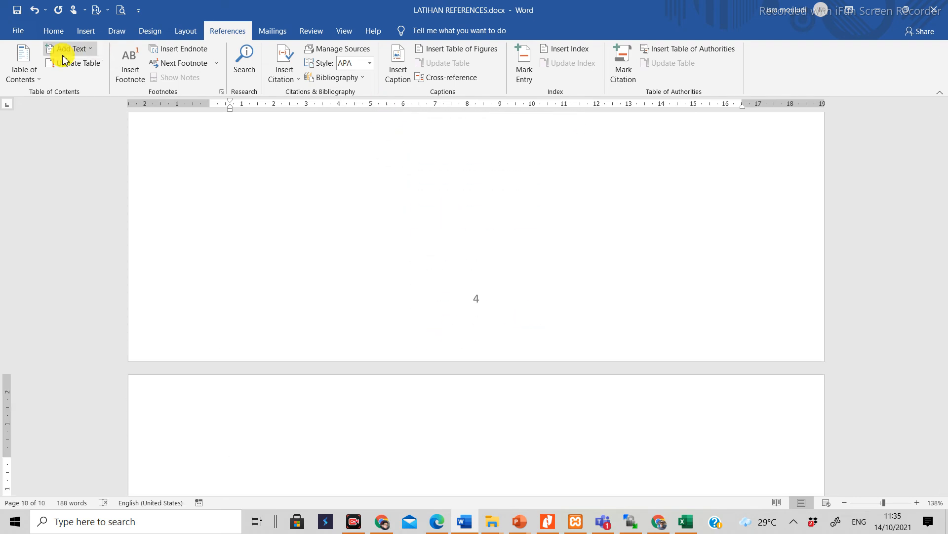
Step: Add the centred heading DAFTAR PUSTAKA on the new page and leave empty lines below it
{"action": "left_click", "coordinate": [54, 30]}
{"action": "left_click", "coordinate": [309, 74]}
{"action": "type", "text": "DA"}
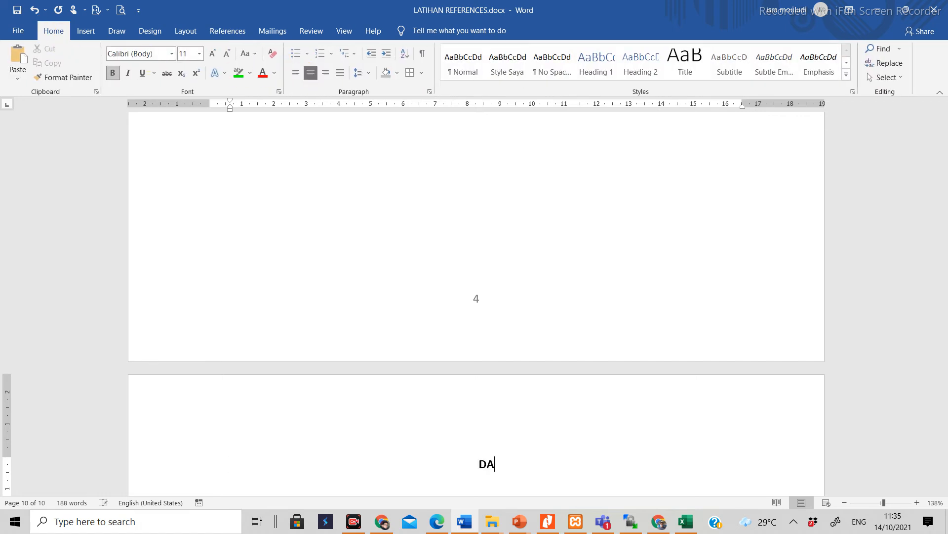
{"action": "type", "text": "FTAR PUSTAKA"}
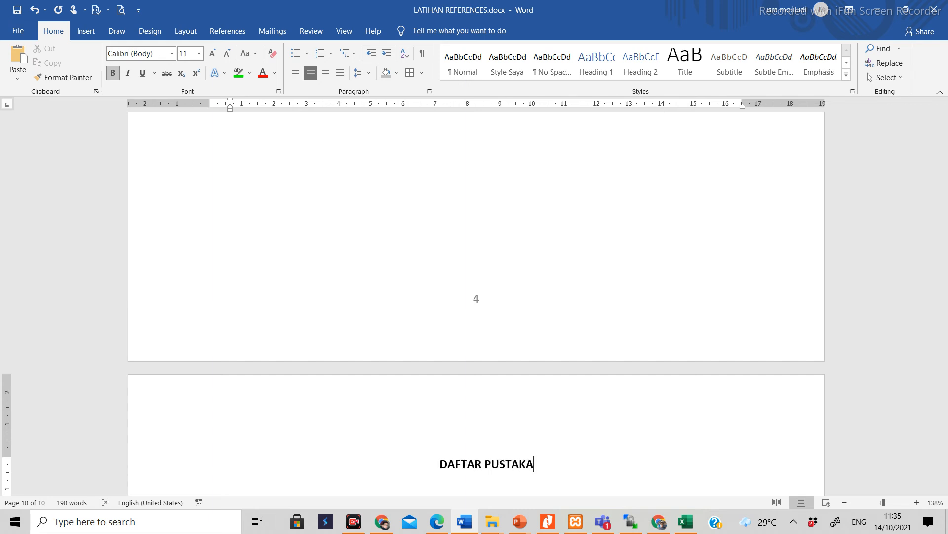
{"action": "key", "text": "Return"}
{"action": "key", "text": "Return"}
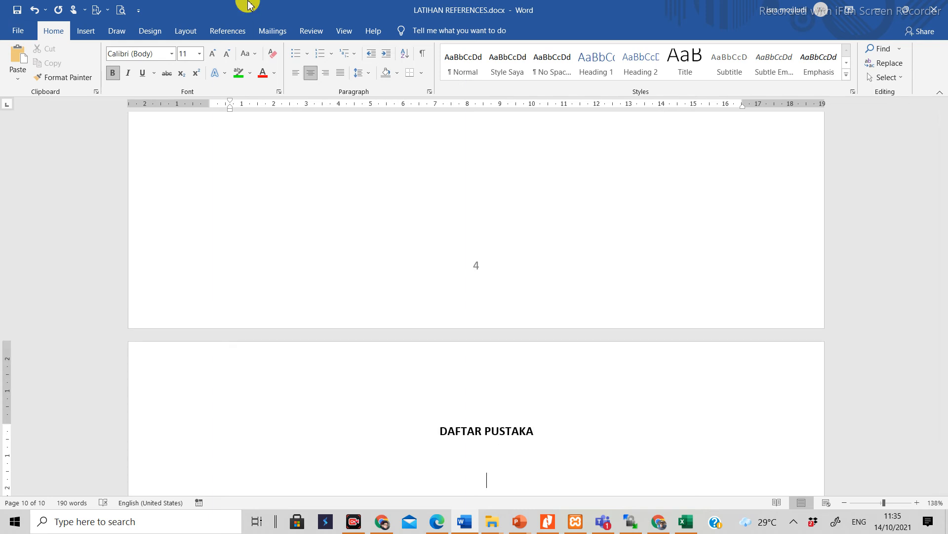
Step: Justify the empty line below DAFTAR PUSTAKA and insert the bibliography there without a built-in heading
{"action": "left_click", "coordinate": [339, 73]}
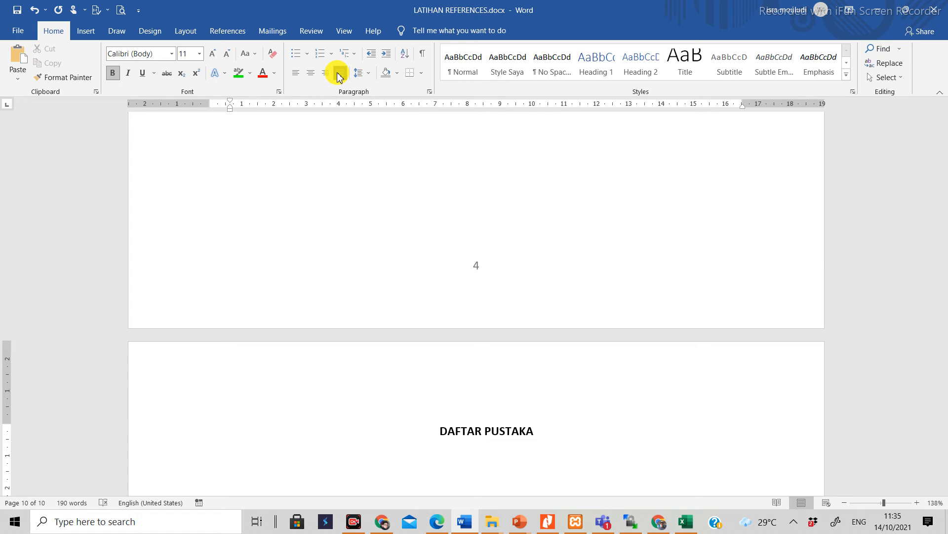
{"action": "left_click", "coordinate": [238, 39]}
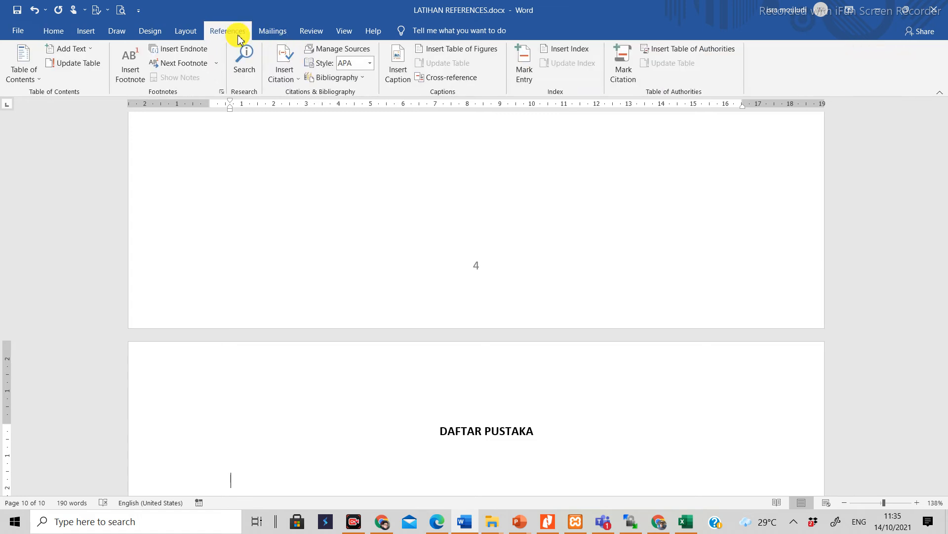
{"action": "left_click", "coordinate": [354, 77]}
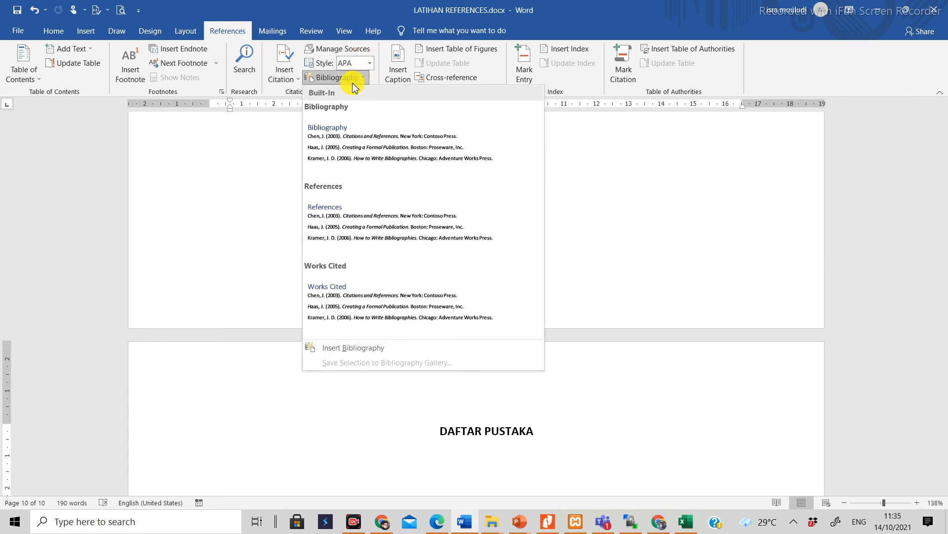
{"action": "left_click", "coordinate": [371, 352]}
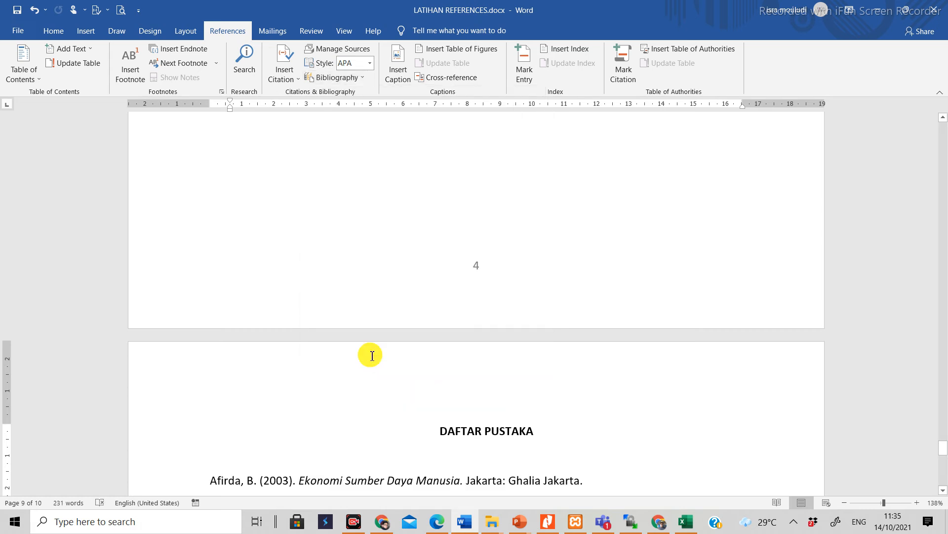
{"action": "scroll", "coordinate": [297, 385], "scroll_direction": "down", "scroll_amount": 3}
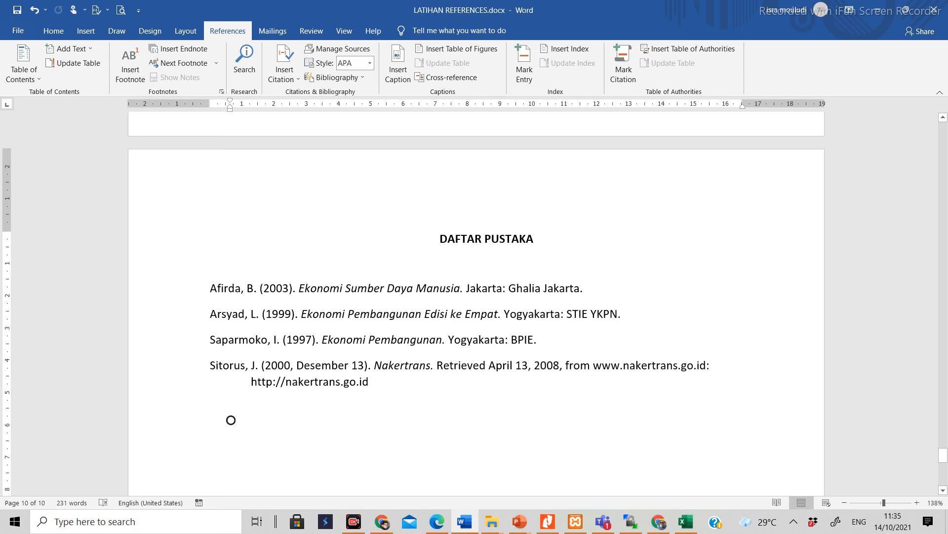
Step: Look over the available citation sources and remove the indent of the empty line below the bibliography
{"action": "left_click", "coordinate": [297, 86]}
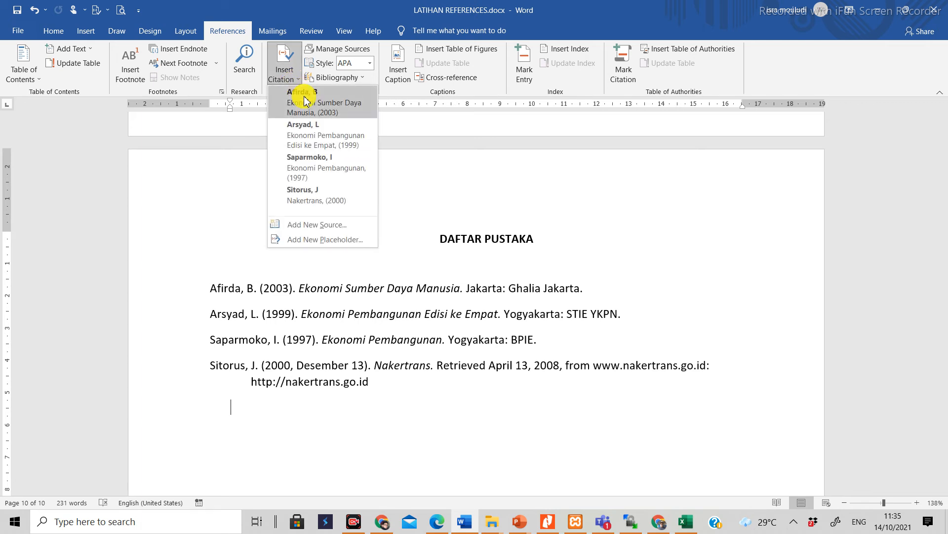
{"action": "left_click", "coordinate": [453, 184]}
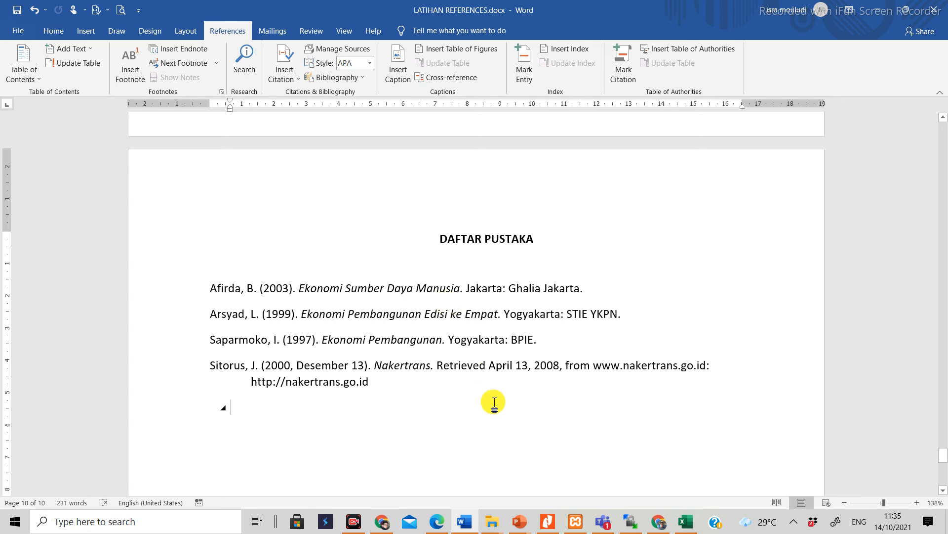
{"action": "key", "text": "ctrl+z"}
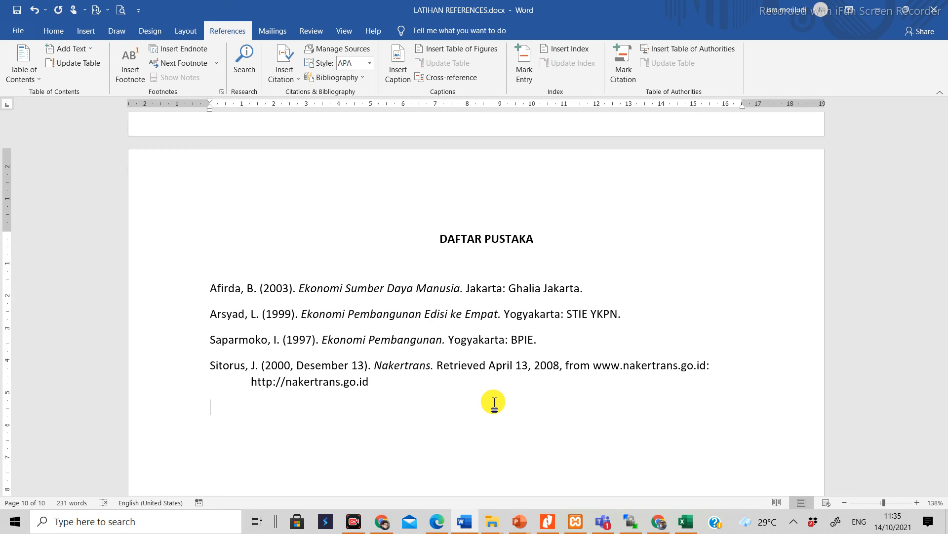
Step: Change the document's citation and bibliography style to IEEE
{"action": "left_click", "coordinate": [370, 69]}
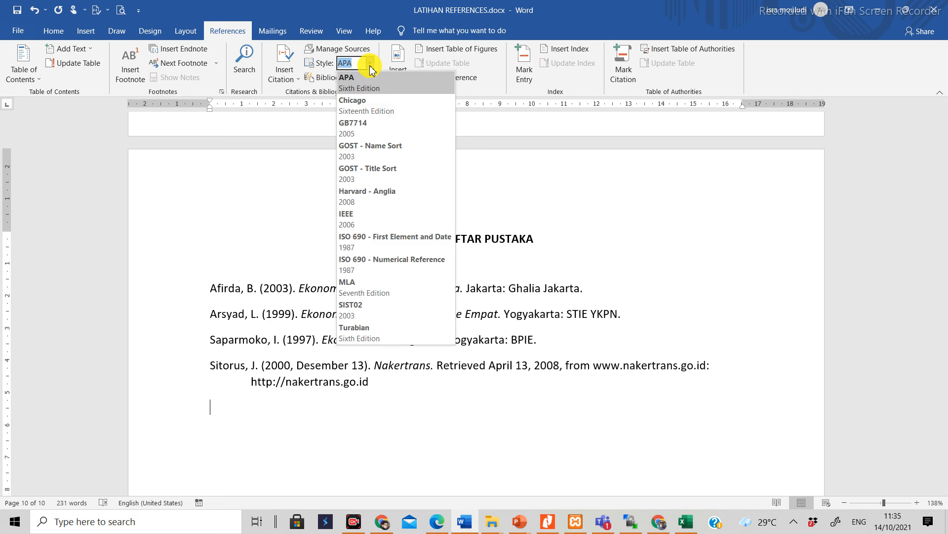
{"action": "left_click", "coordinate": [358, 214]}
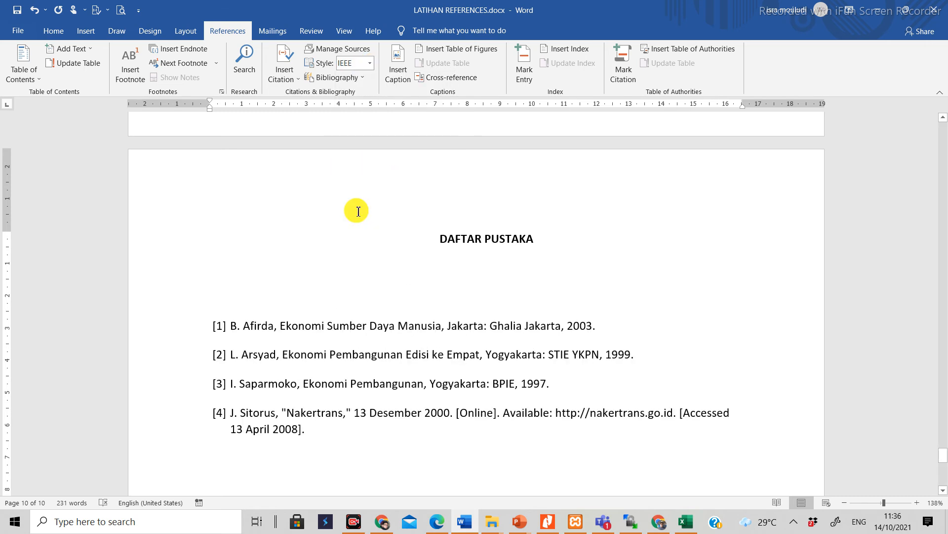
{"action": "scroll", "coordinate": [358, 211], "scroll_direction": "up", "scroll_amount": 20}
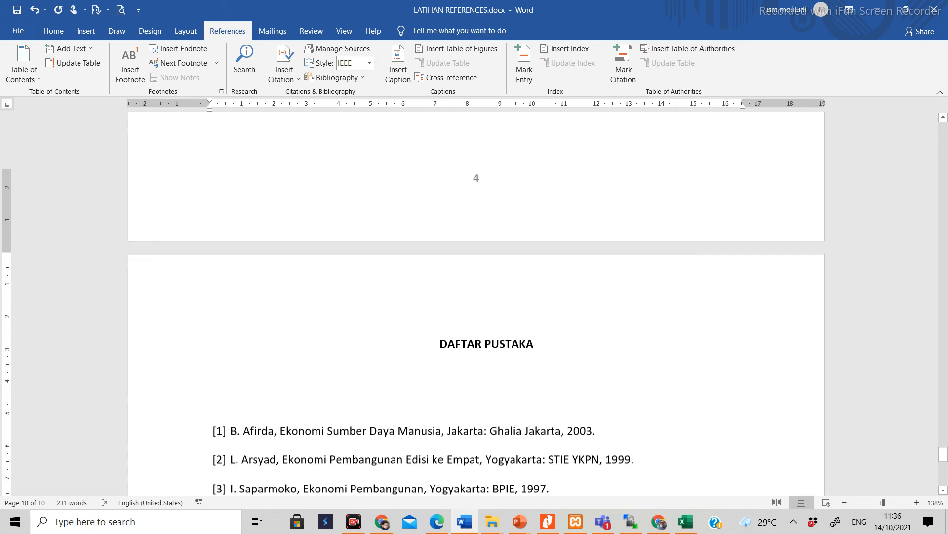
{"action": "scroll", "coordinate": [477, 297], "scroll_direction": "up", "scroll_amount": 20}
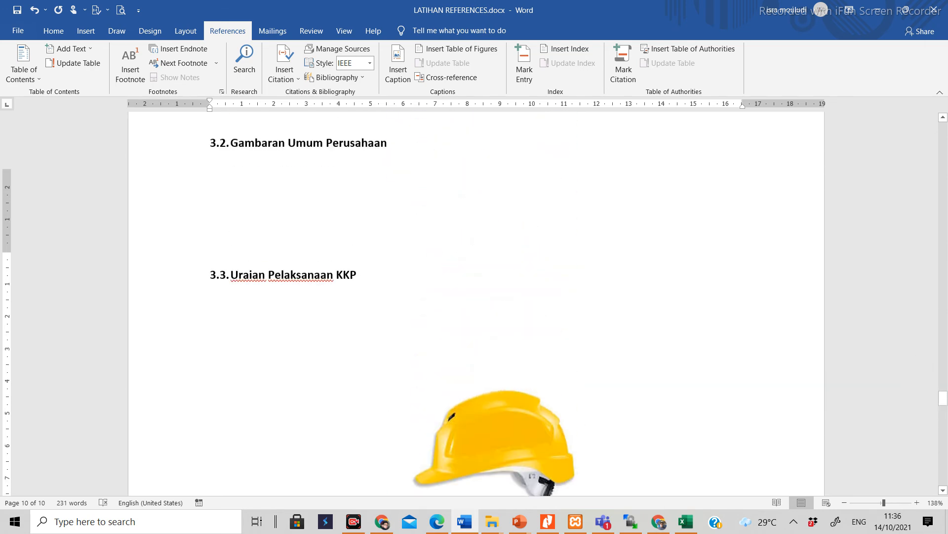
Step: Change the document's citation and bibliography style to Chicago
{"action": "scroll", "coordinate": [477, 296], "scroll_direction": "down", "scroll_amount": 1}
{"action": "scroll", "coordinate": [477, 296], "scroll_direction": "down", "scroll_amount": 20}
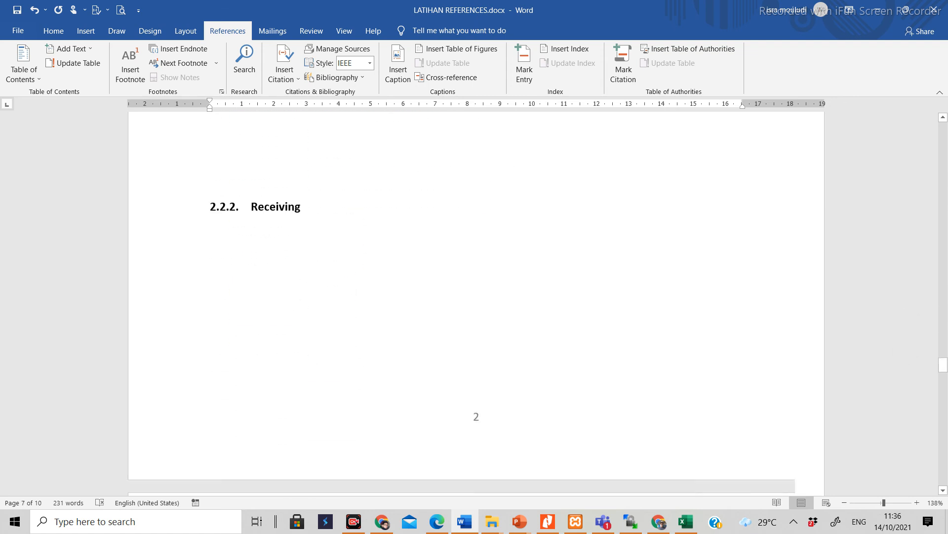
{"action": "scroll", "coordinate": [476, 296], "scroll_direction": "down", "scroll_amount": 20}
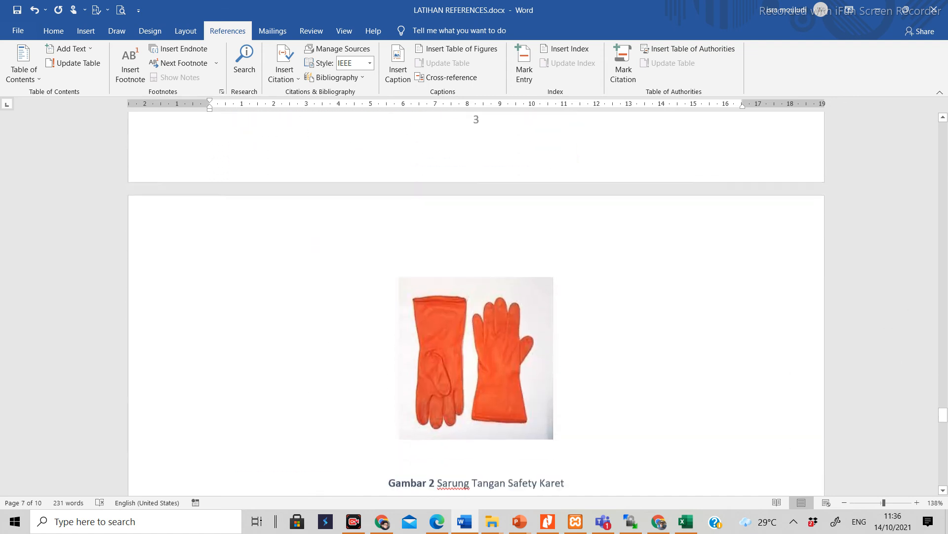
{"action": "scroll", "coordinate": [210, 419], "scroll_direction": "down", "scroll_amount": 2}
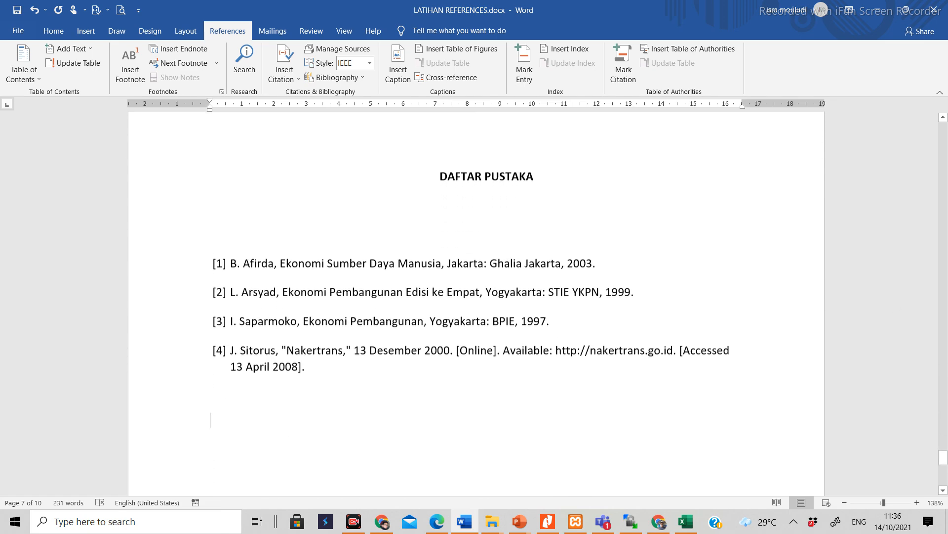
{"action": "left_click", "coordinate": [368, 64]}
{"action": "left_click", "coordinate": [366, 106]}
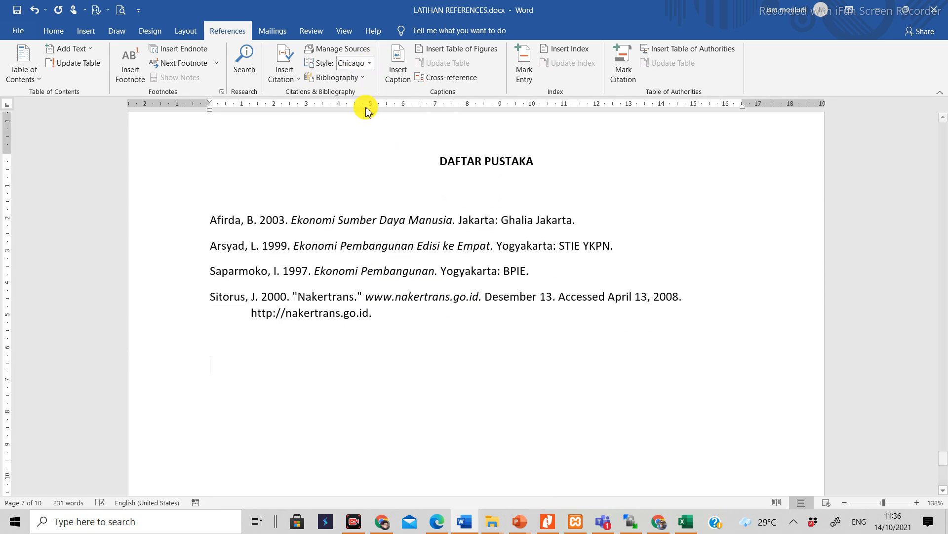
Step: Check the formatting of the in-text citations in BAB II and the entries under DAFTAR PUSTAKA
{"action": "scroll", "coordinate": [476, 303], "scroll_direction": "up", "scroll_amount": 20}
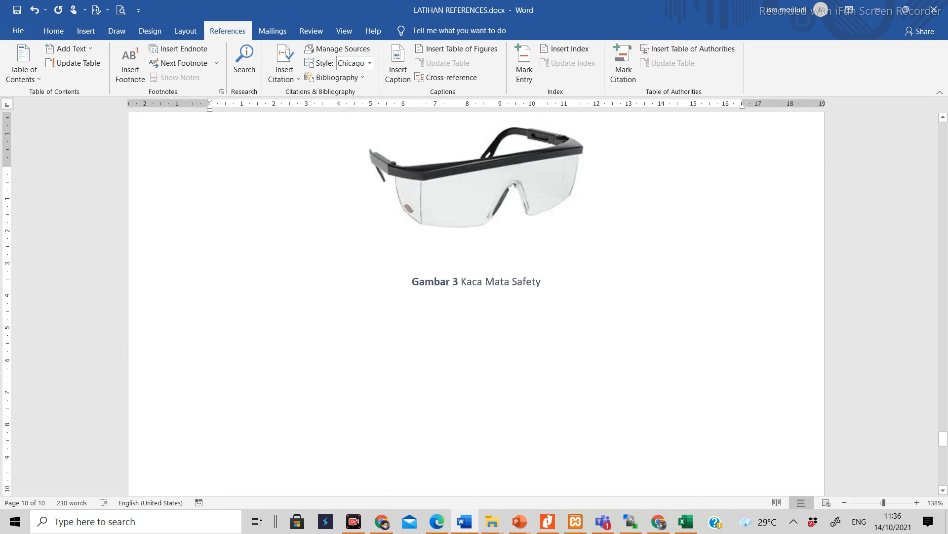
{"action": "scroll", "coordinate": [475, 304], "scroll_direction": "up", "scroll_amount": 10}
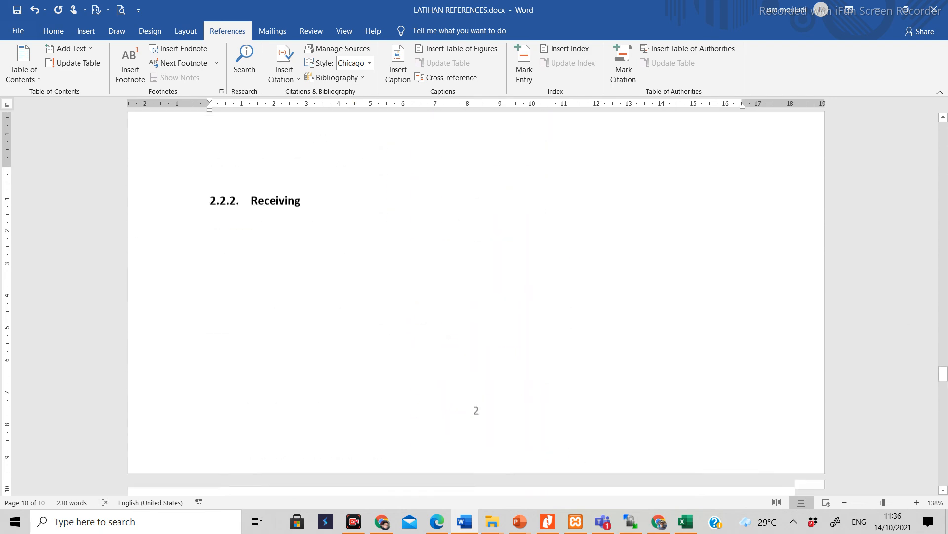
{"action": "scroll", "coordinate": [476, 304], "scroll_direction": "down", "scroll_amount": 15}
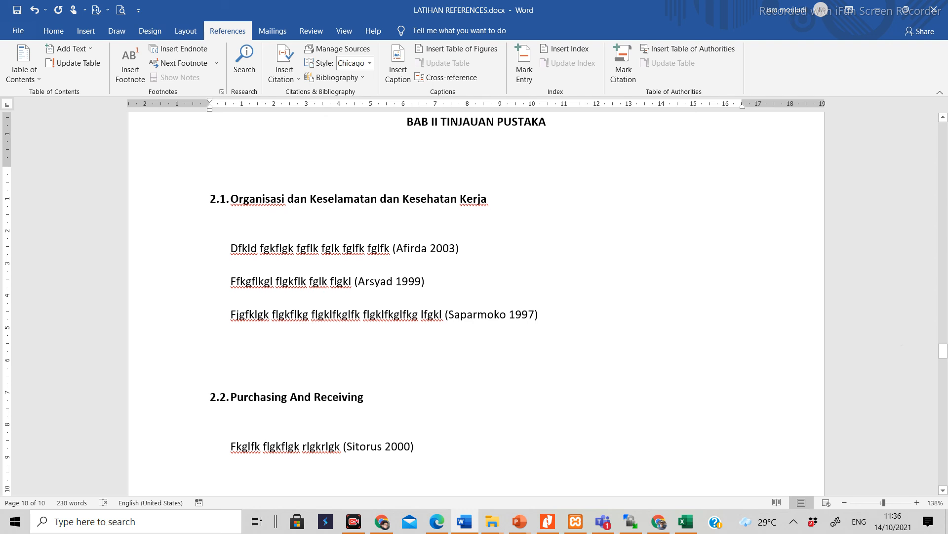
{"action": "scroll", "coordinate": [476, 304], "scroll_direction": "down", "scroll_amount": 15}
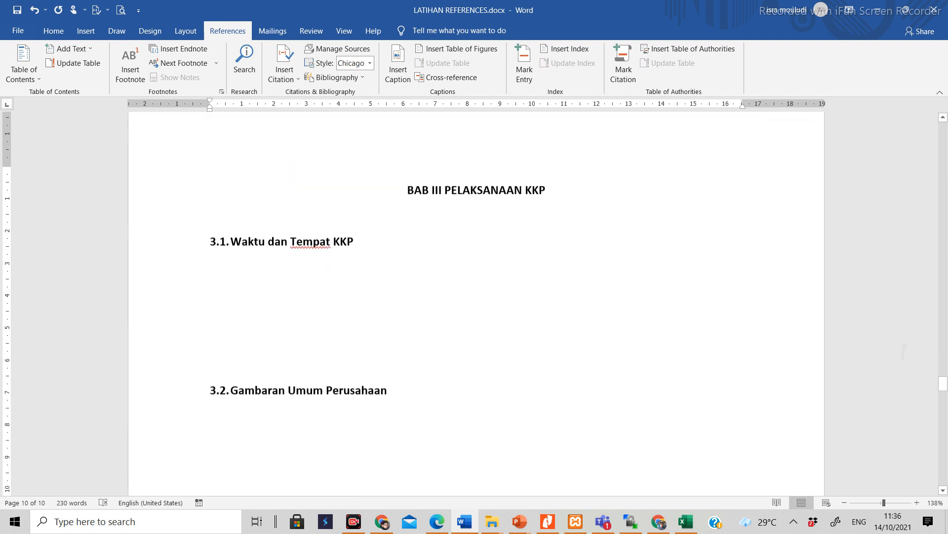
{"action": "scroll", "coordinate": [476, 304], "scroll_direction": "down", "scroll_amount": 12}
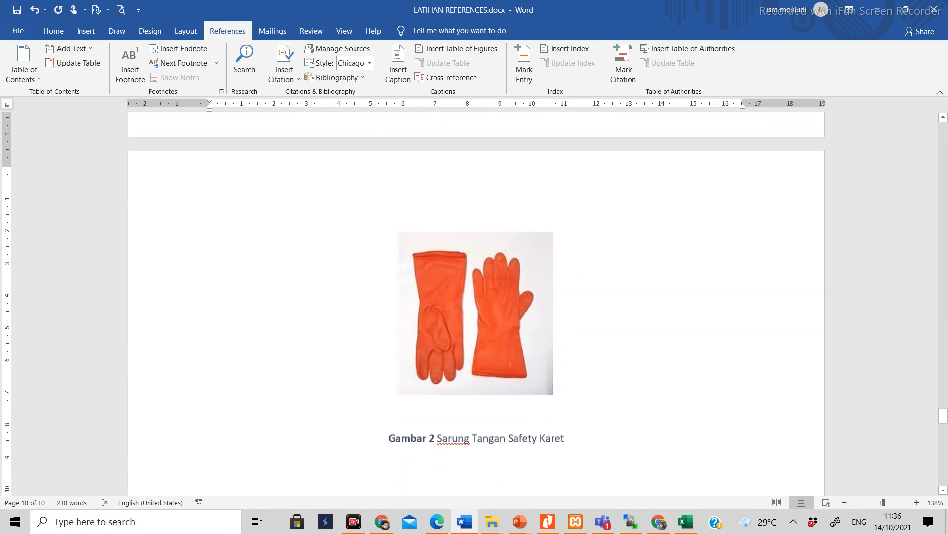
{"action": "scroll", "coordinate": [476, 304], "scroll_direction": "down", "scroll_amount": 6}
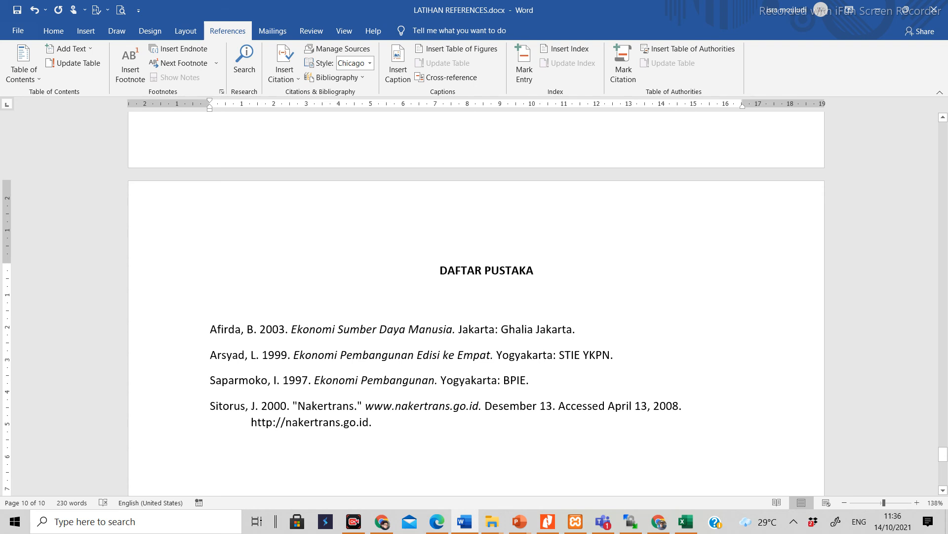
Step: Copy the 2019 source Alat Pengukur Suhu dan Pencacatan Suhu Tubuh Manusia from the master source list to the document's current list and preview its entry
{"action": "left_click", "coordinate": [335, 51]}
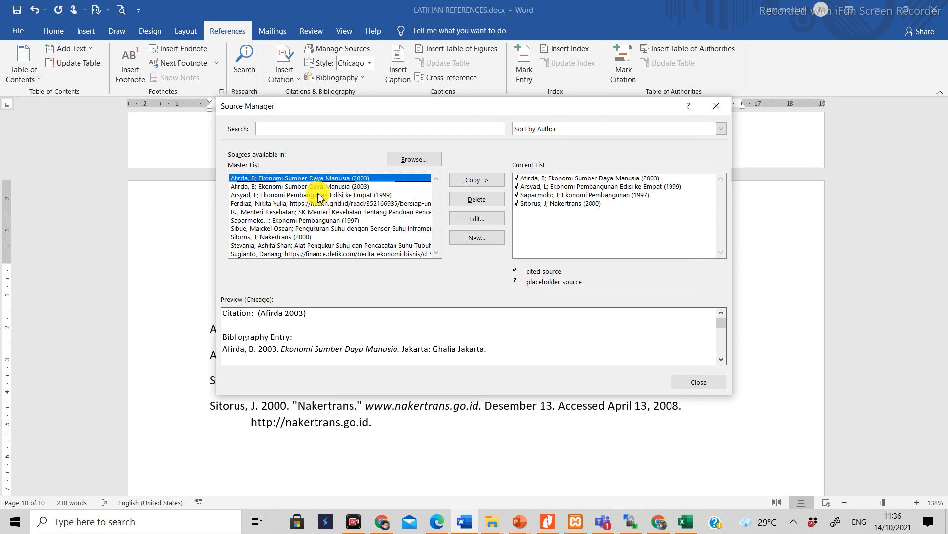
{"action": "left_click", "coordinate": [272, 228]}
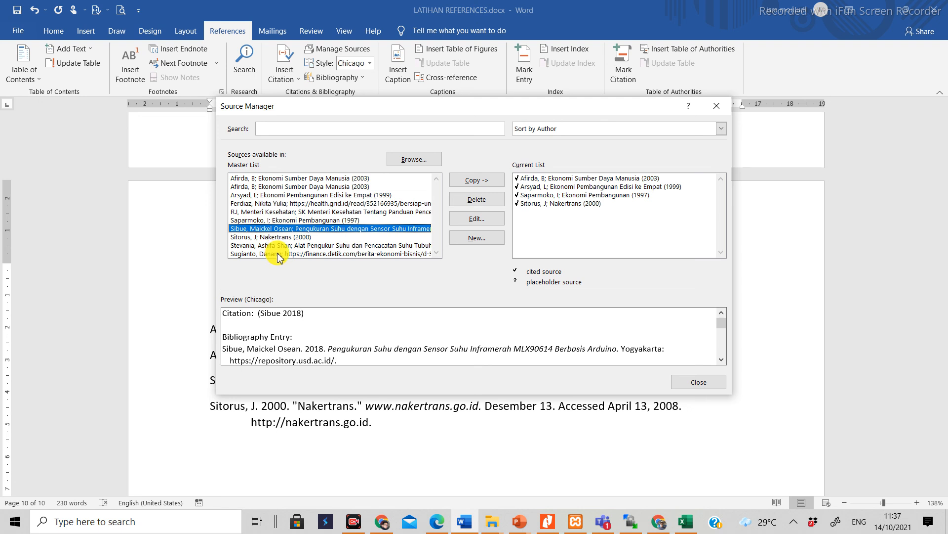
{"action": "left_click", "coordinate": [278, 245]}
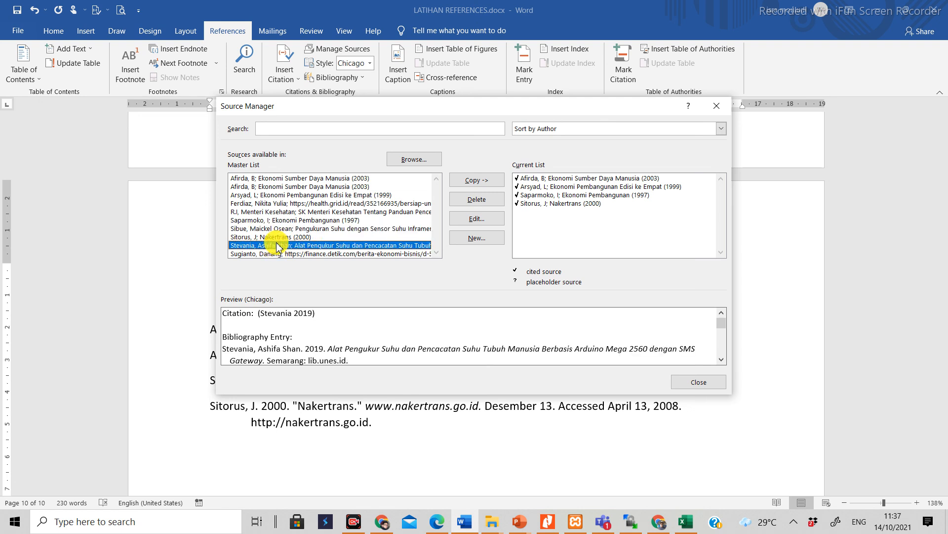
{"action": "left_click", "coordinate": [479, 181]}
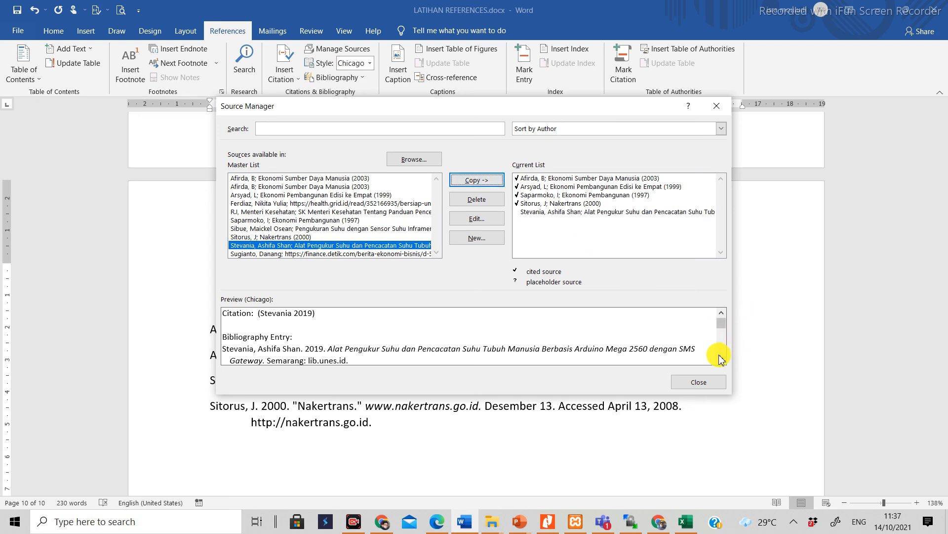
{"action": "scroll", "coordinate": [719, 361], "scroll_direction": "down", "scroll_amount": 5}
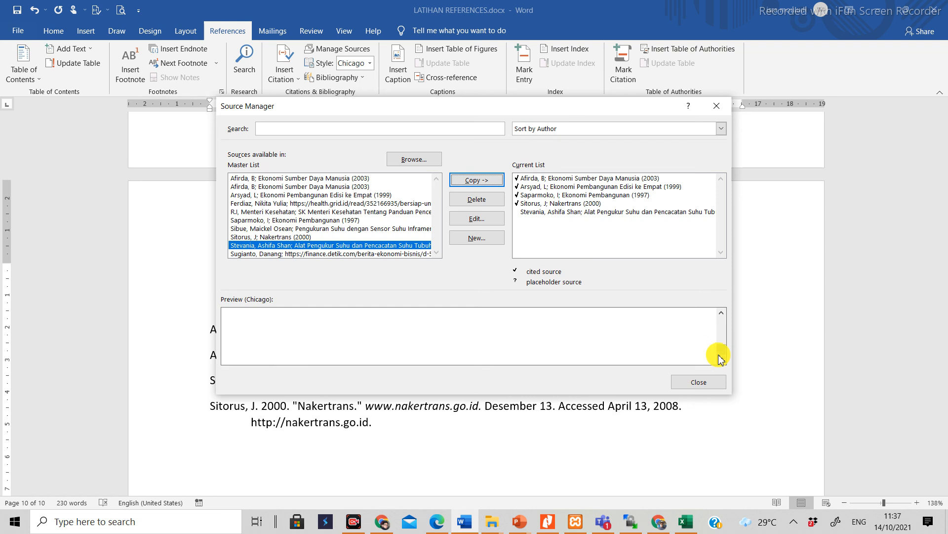
{"action": "scroll", "coordinate": [723, 324], "scroll_direction": "up", "scroll_amount": 5}
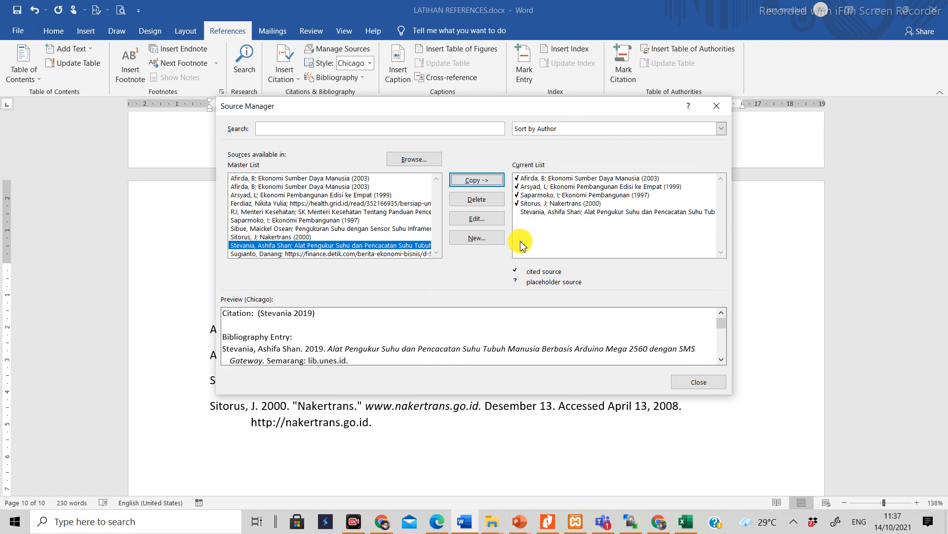
Step: Delete the uncited Alat Pengukur Suhu source from the document's current list and close the source manager
{"action": "left_click", "coordinate": [537, 213]}
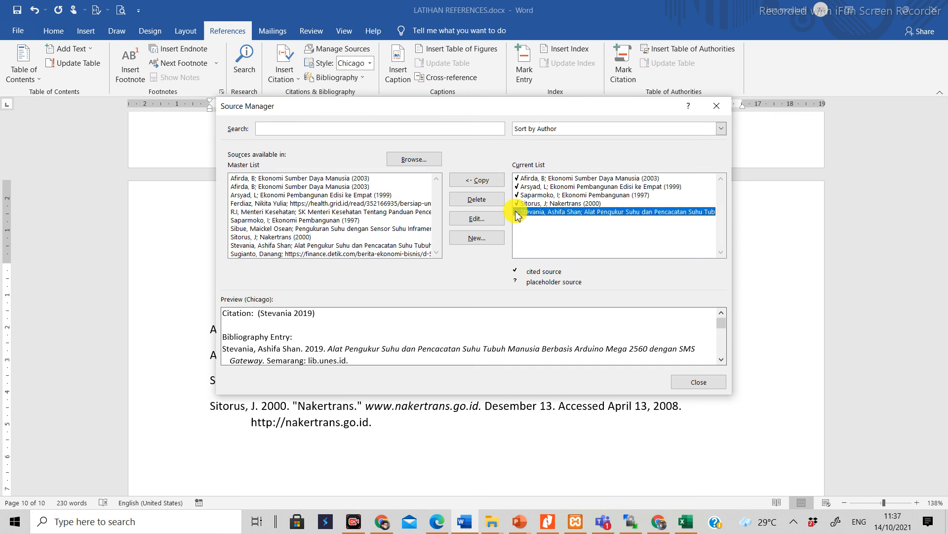
{"action": "left_click", "coordinate": [478, 200]}
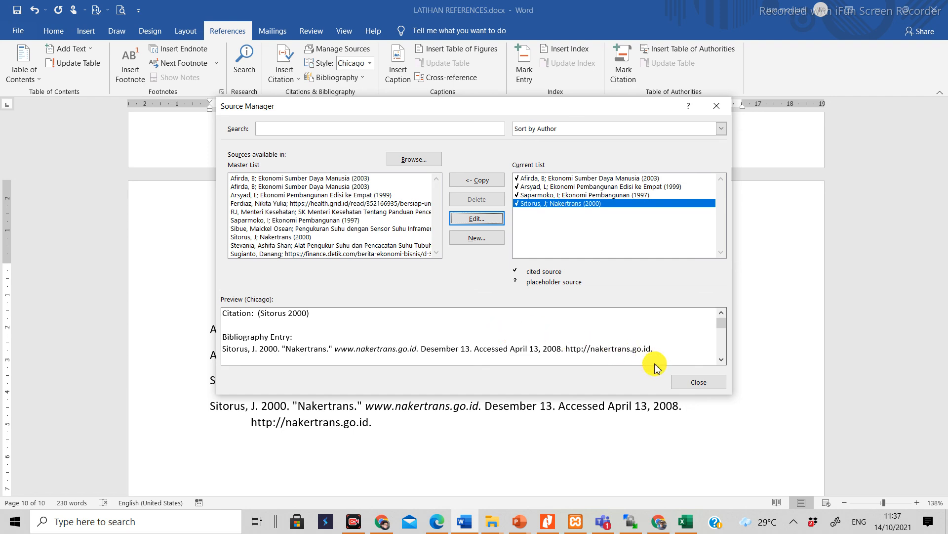
{"action": "left_click", "coordinate": [686, 384]}
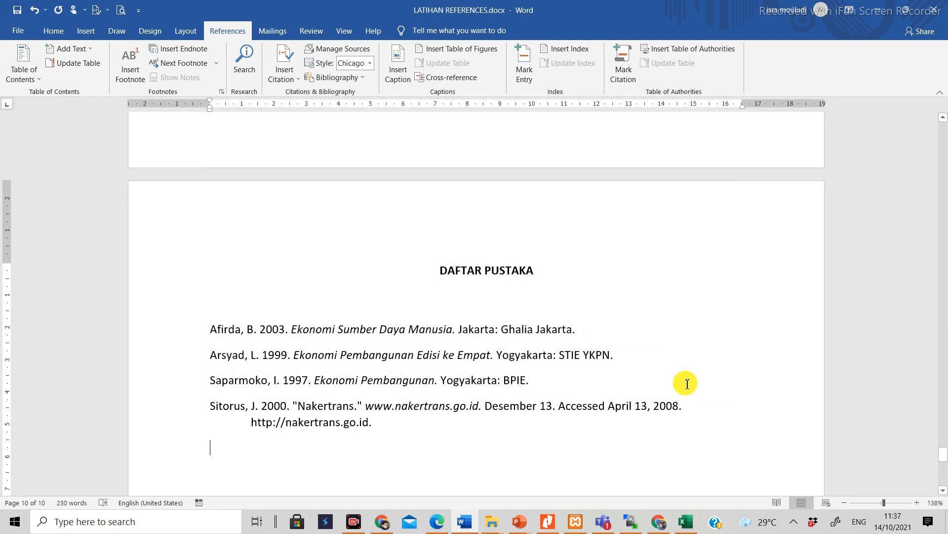